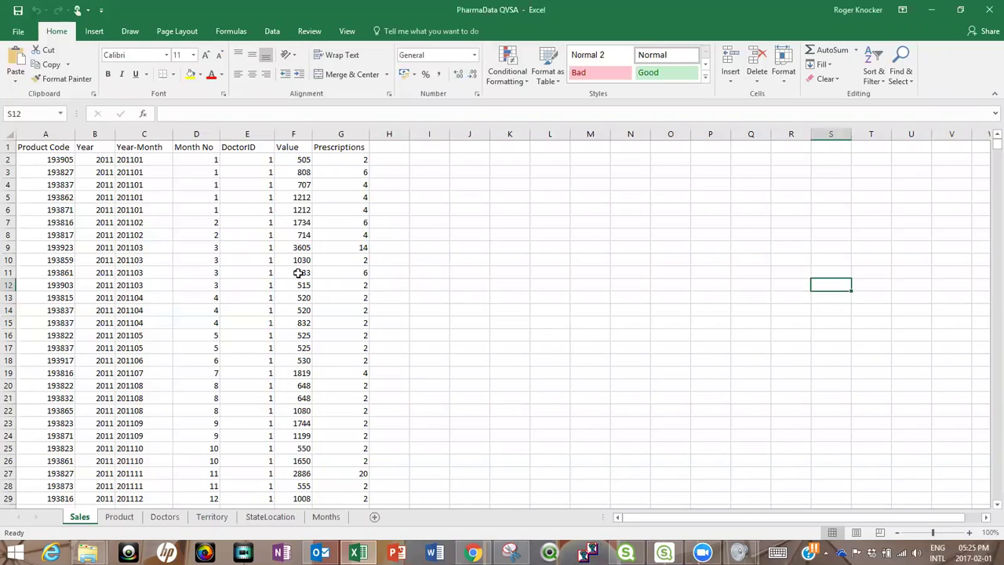
Check the Value F5:F25 and Prescriptions G3:G17 totals, then view the Product, Doctors, Territory and Months sheets.
{"action": "left_click_drag", "start_coordinate": [300, 196], "coordinate": [294, 443]}
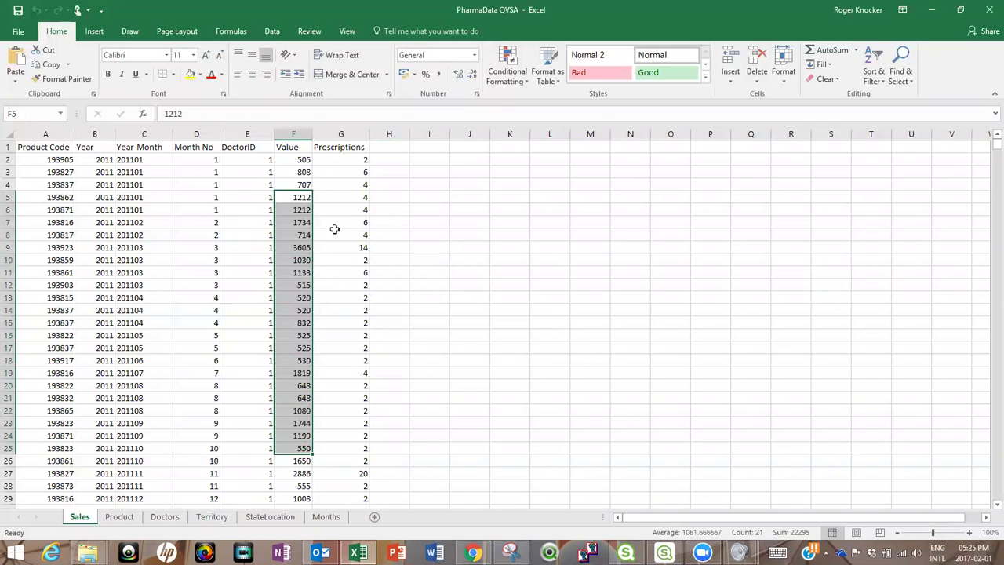
{"action": "left_click_drag", "start_coordinate": [342, 168], "coordinate": [350, 353]}
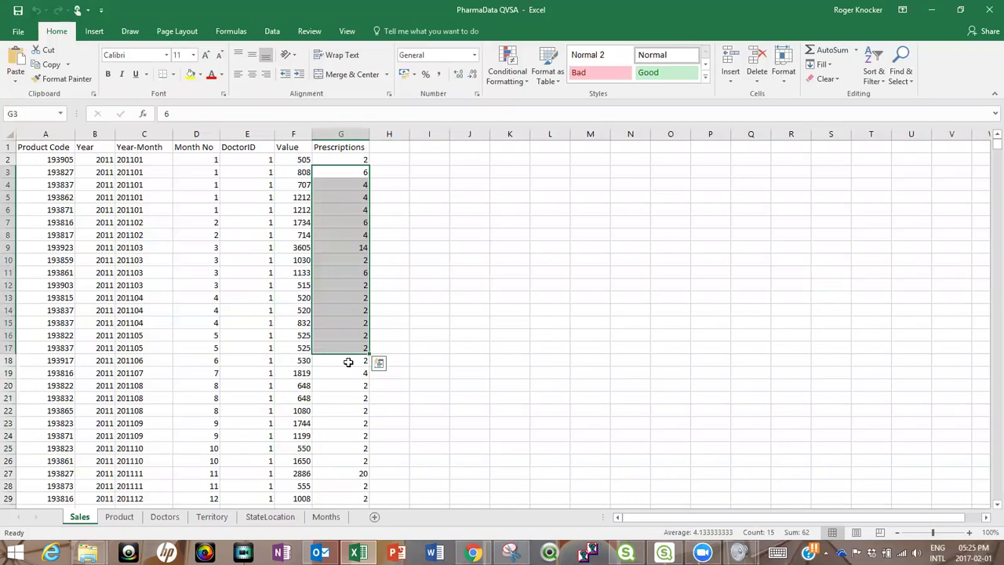
{"action": "left_click", "coordinate": [119, 517]}
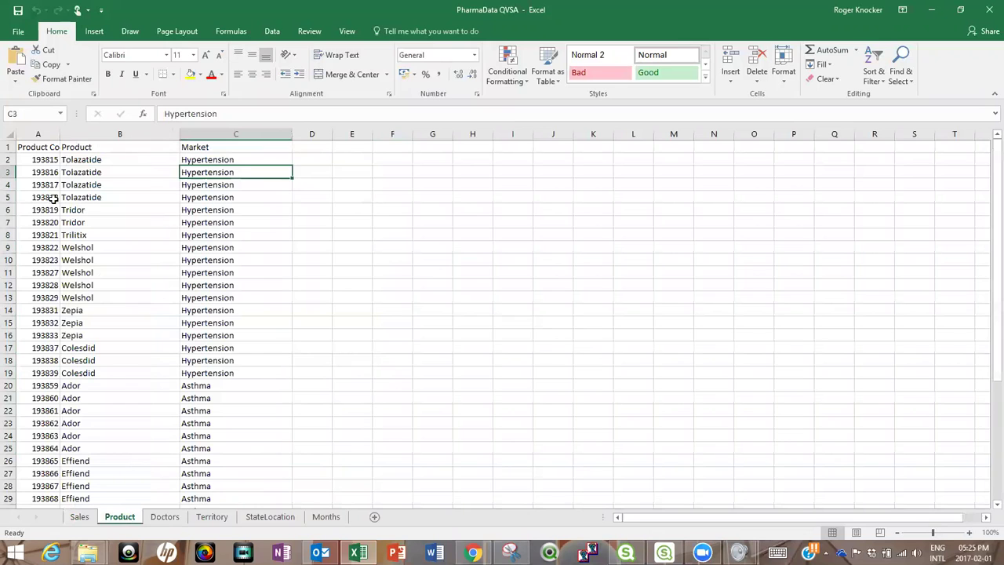
{"action": "left_click", "coordinate": [165, 520]}
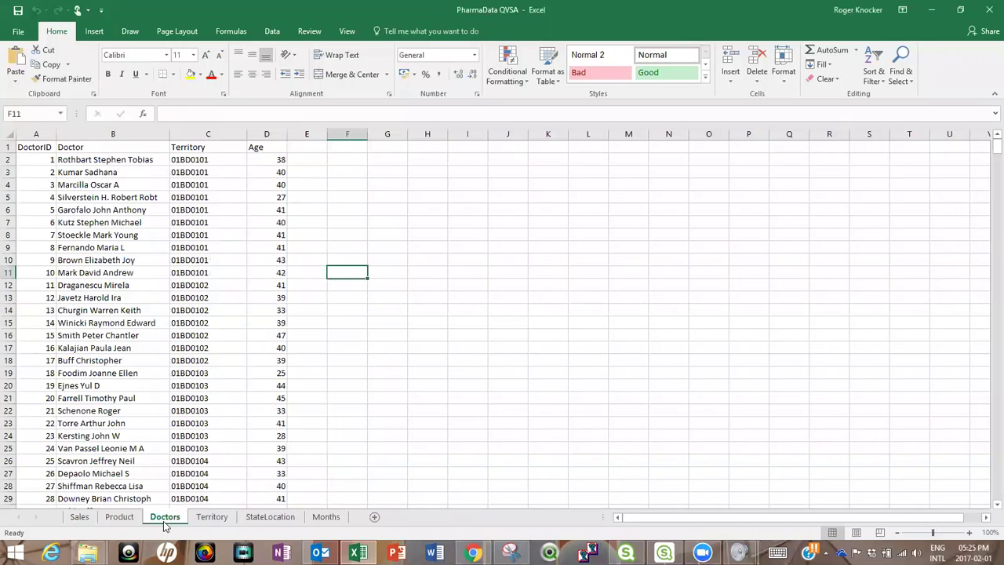
{"action": "left_click", "coordinate": [220, 519]}
{"action": "left_click", "coordinate": [326, 518]}
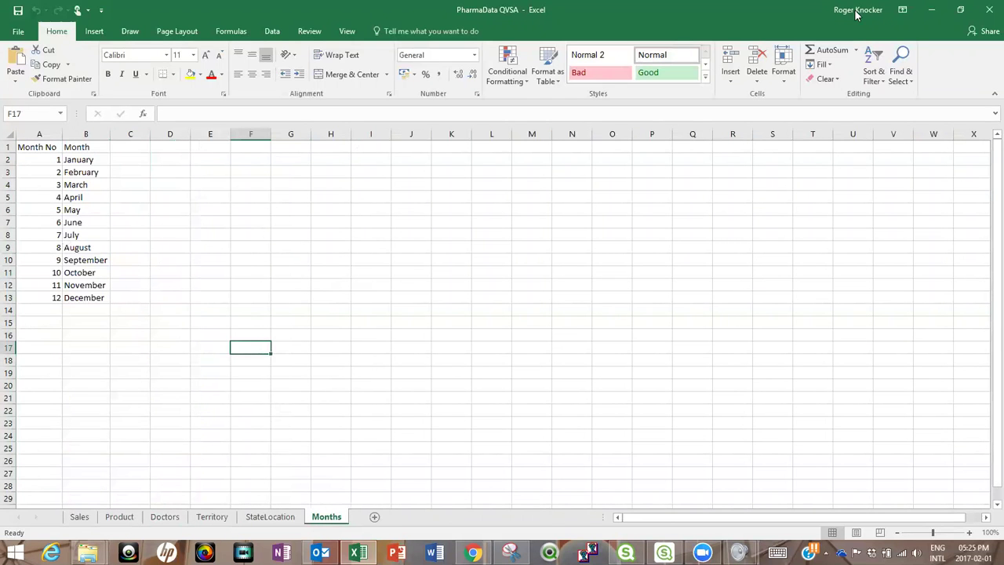
Close Excel and create a new Qlik Sense app named 'Sales Analysis Dashboard'.
{"action": "left_click", "coordinate": [987, 8]}
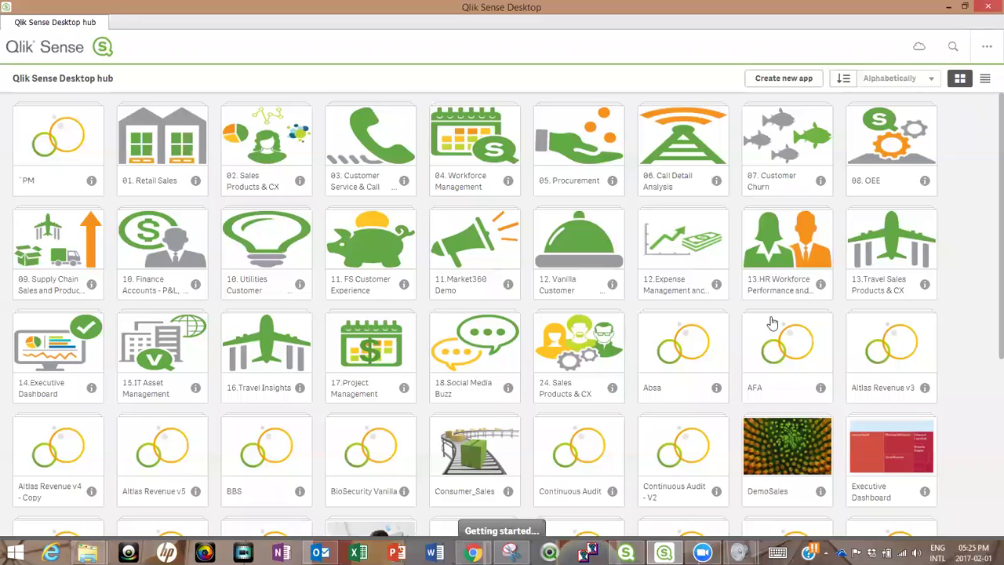
{"action": "left_click", "coordinate": [796, 77]}
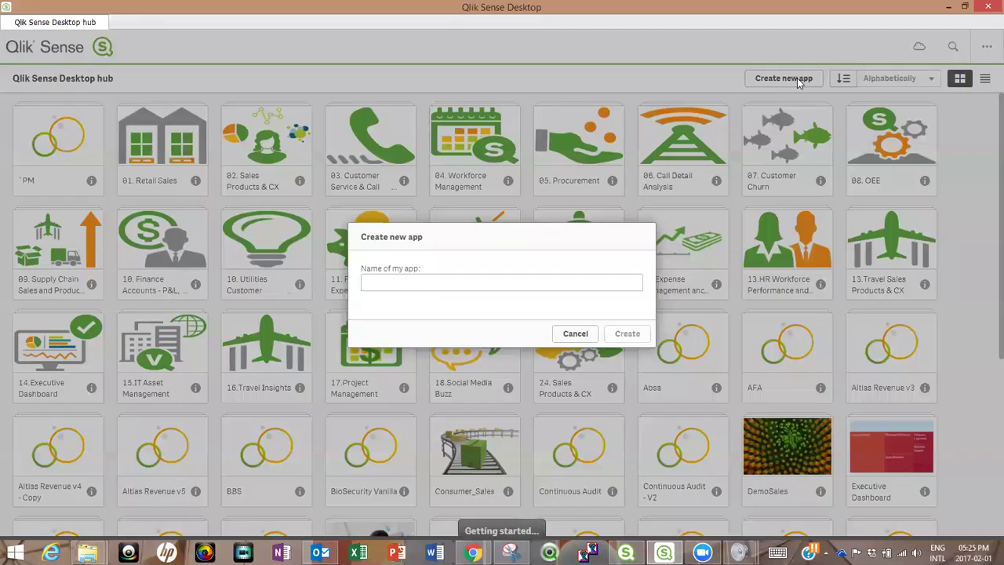
{"action": "type", "text": "Sales Analysis Dashboard"}
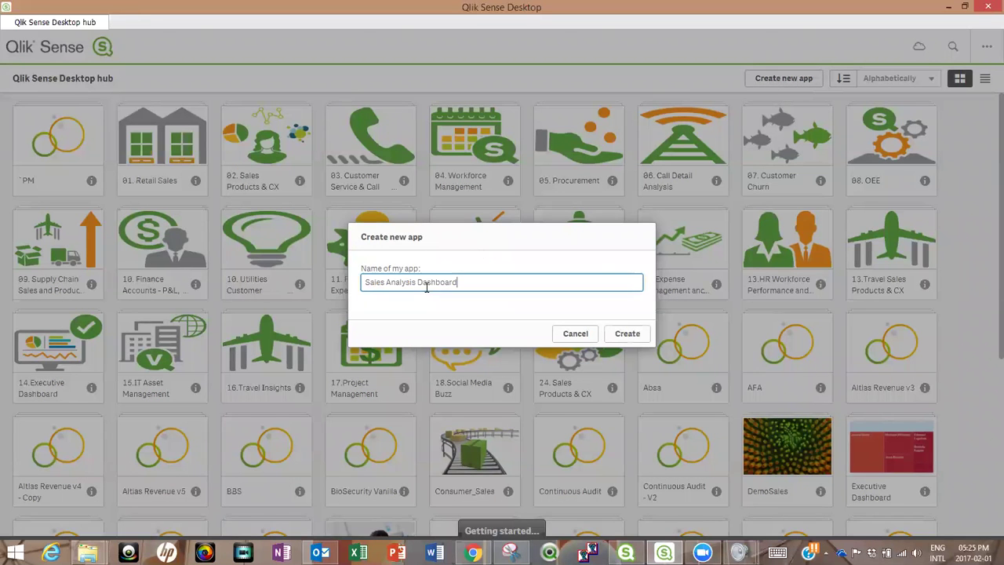
{"action": "left_click", "coordinate": [628, 335]}
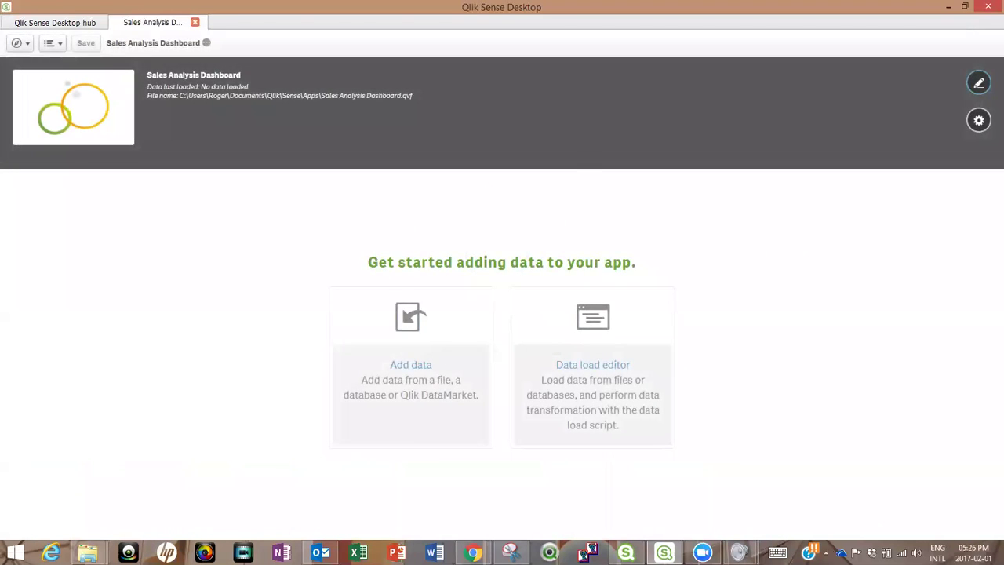
Load PharmaData QVSA.xlsx with the Product, Doctors, Territory, StateLocation and Months tables included.
{"action": "key", "text": "super+d"}
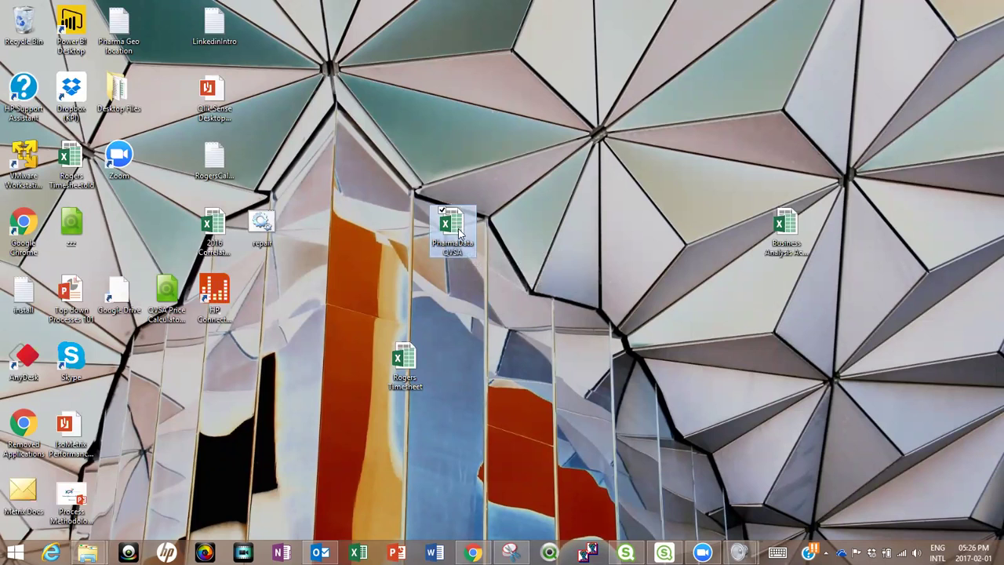
{"action": "left_click_drag", "start_coordinate": [455, 227], "coordinate": [562, 396]}
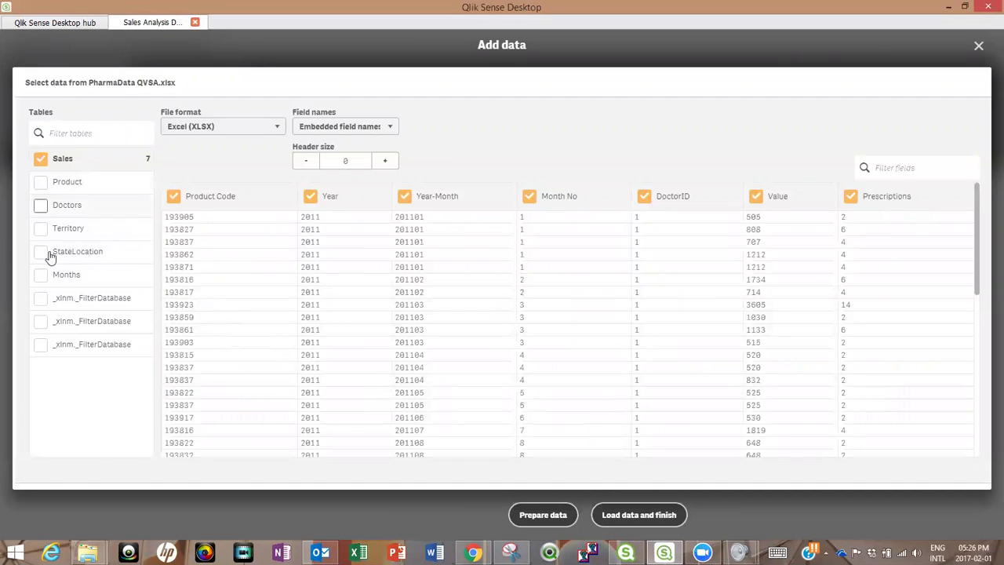
{"action": "left_click", "coordinate": [41, 182]}
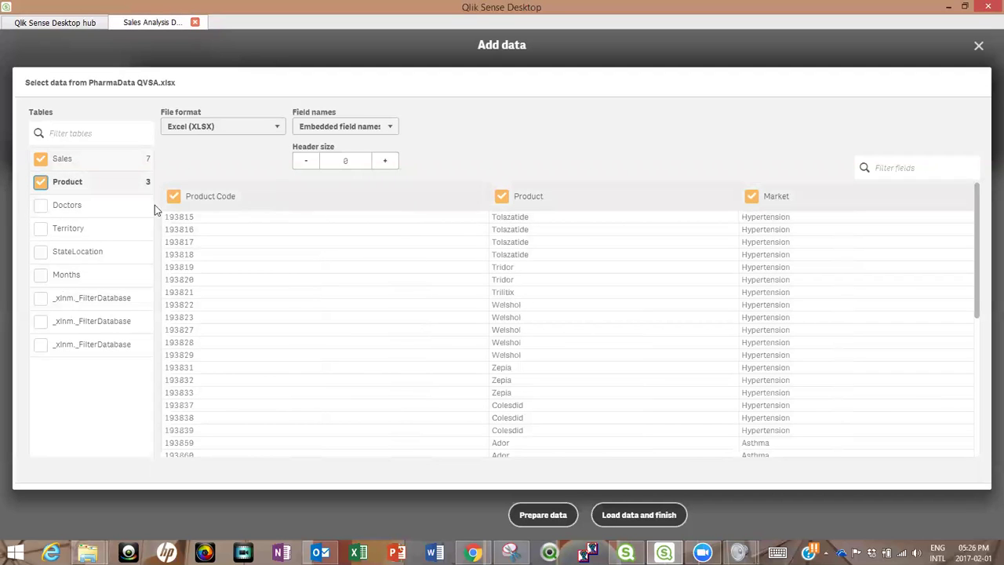
{"action": "left_click", "coordinate": [41, 205]}
{"action": "left_click", "coordinate": [43, 230]}
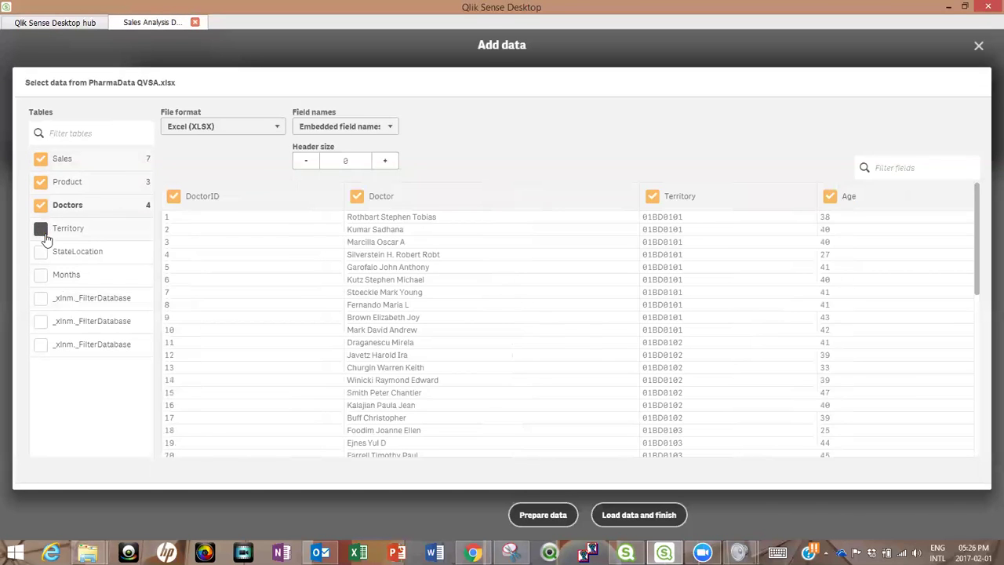
{"action": "left_click", "coordinate": [43, 253]}
{"action": "left_click", "coordinate": [42, 276]}
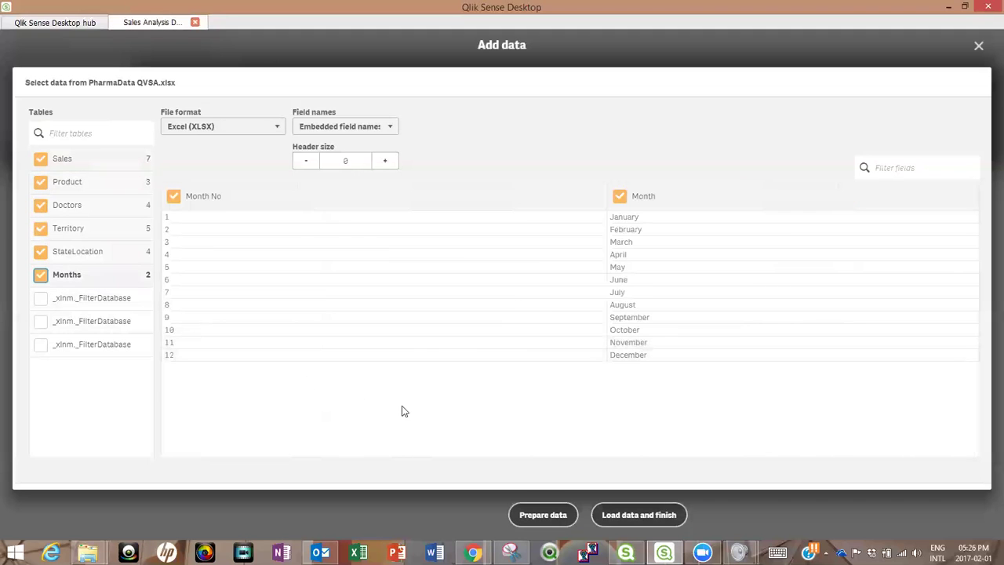
{"action": "left_click", "coordinate": [630, 516]}
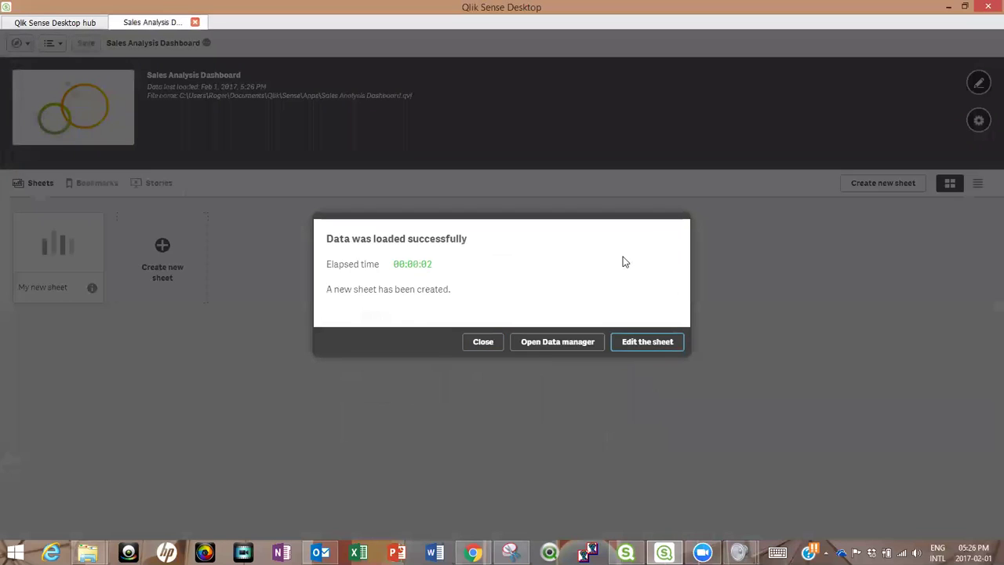
Edit the sheet and place a pie chart, resized to a smaller box.
{"action": "left_click", "coordinate": [650, 342]}
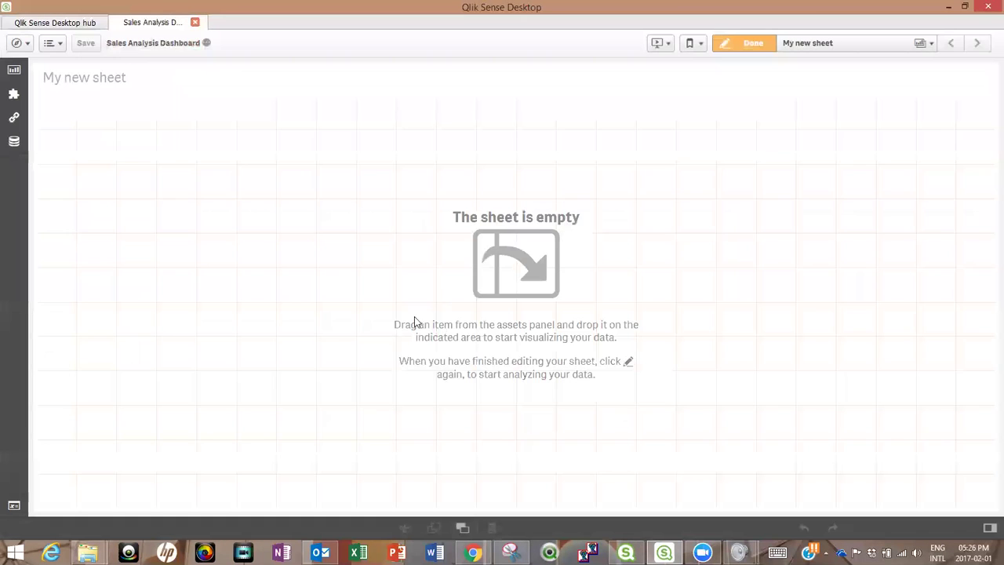
{"action": "left_click", "coordinate": [14, 69]}
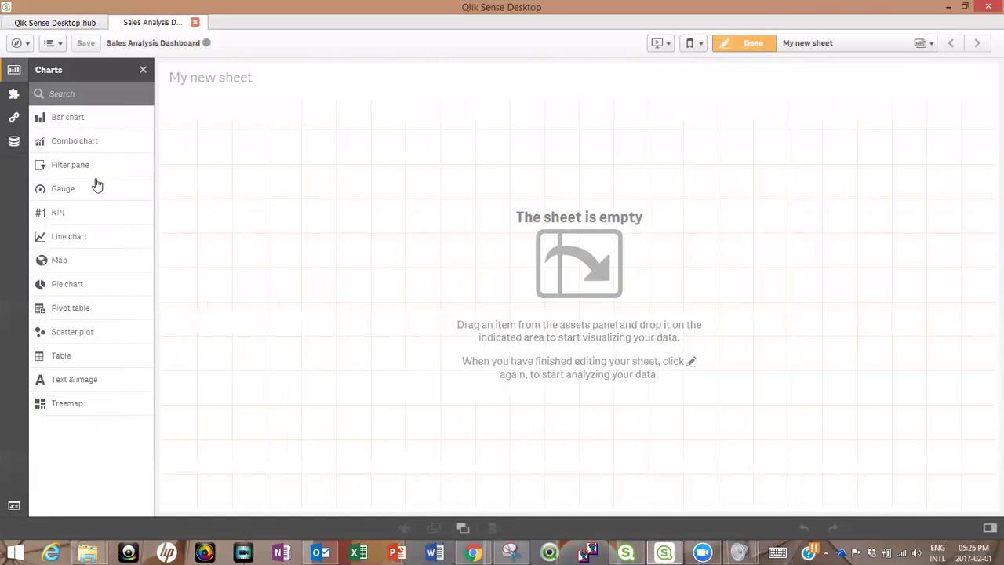
{"action": "left_click_drag", "start_coordinate": [68, 290], "coordinate": [274, 274]}
{"action": "left_click_drag", "start_coordinate": [167, 103], "coordinate": [165, 165]}
{"action": "left_click_drag", "start_coordinate": [498, 508], "coordinate": [381, 327]}
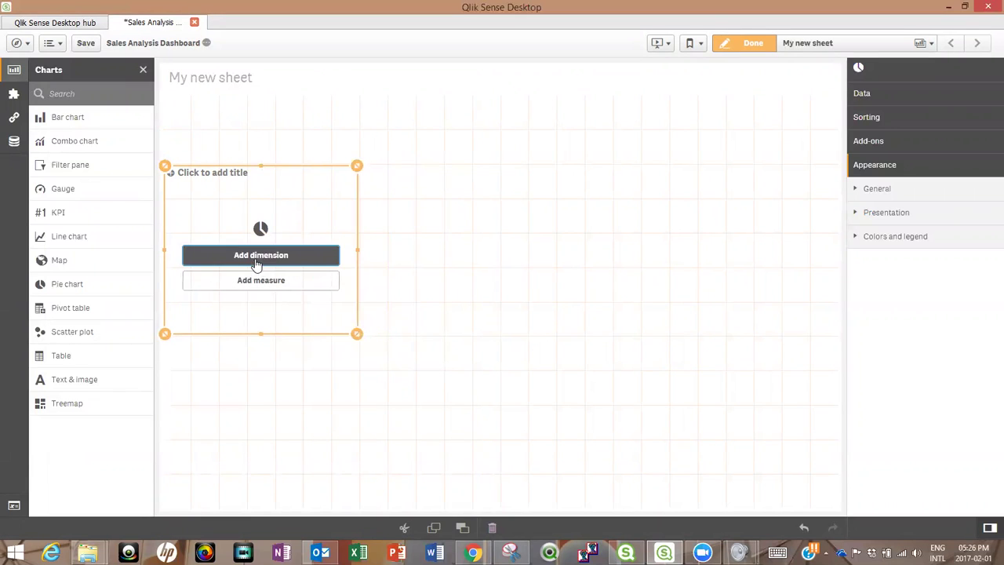
Give the pie chart dimension Market and measure Sum(Value).
{"action": "left_click", "coordinate": [261, 259]}
{"action": "scroll", "coordinate": [439, 275], "scroll_direction": "down", "scroll_amount": 3}
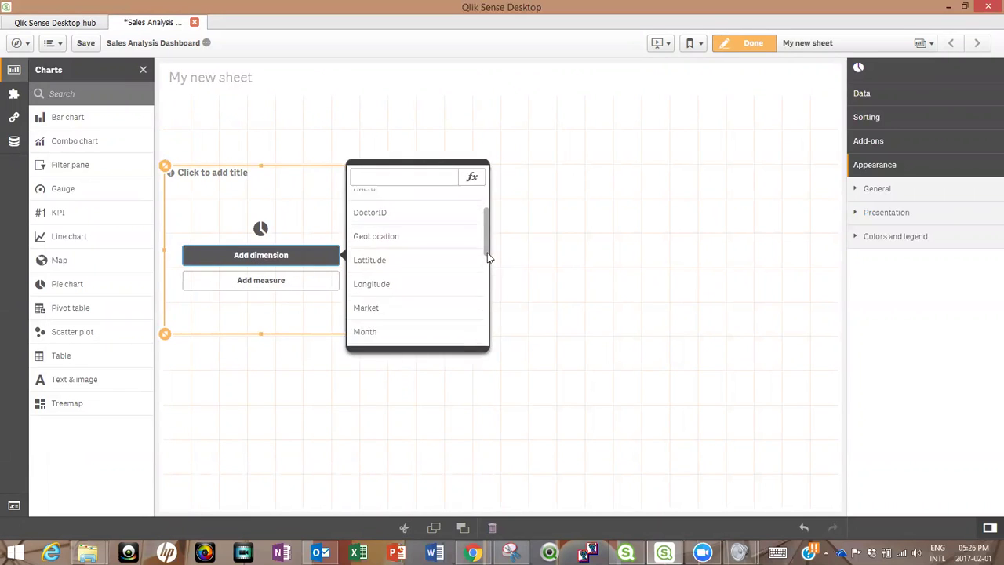
{"action": "left_click", "coordinate": [441, 271]}
{"action": "left_click", "coordinate": [278, 280]}
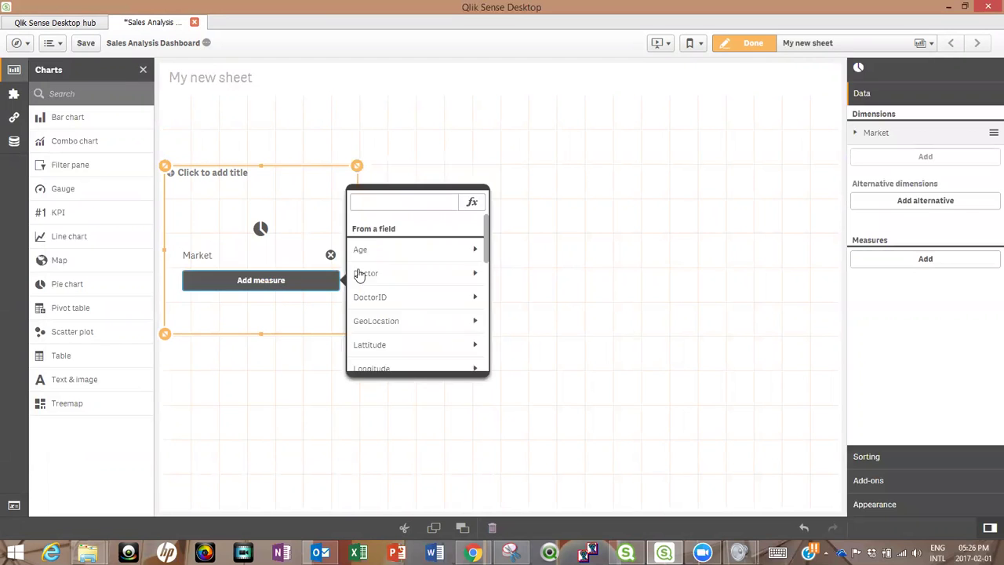
{"action": "left_click_drag", "start_coordinate": [490, 261], "coordinate": [494, 357]}
{"action": "left_click", "coordinate": [409, 308]}
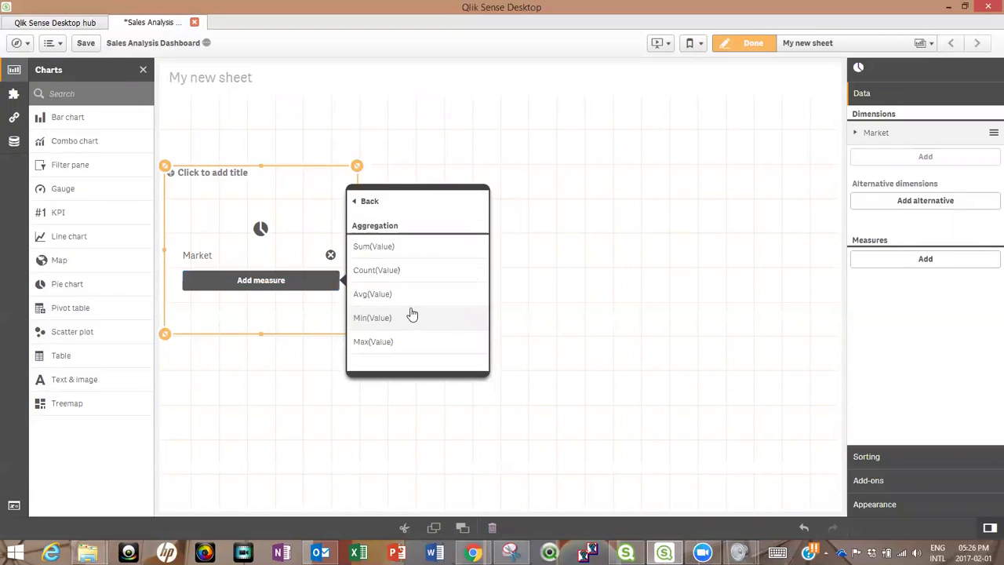
{"action": "left_click", "coordinate": [390, 247]}
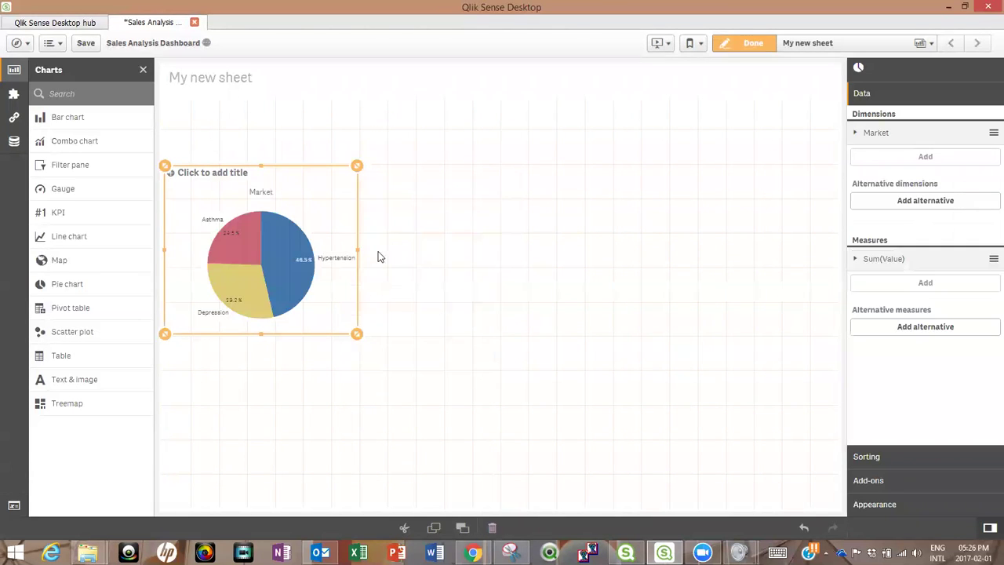
Switch the chart to a donut presentation and title it 'Sales by Market'.
{"action": "left_click", "coordinate": [921, 505]}
{"action": "left_click", "coordinate": [865, 213]}
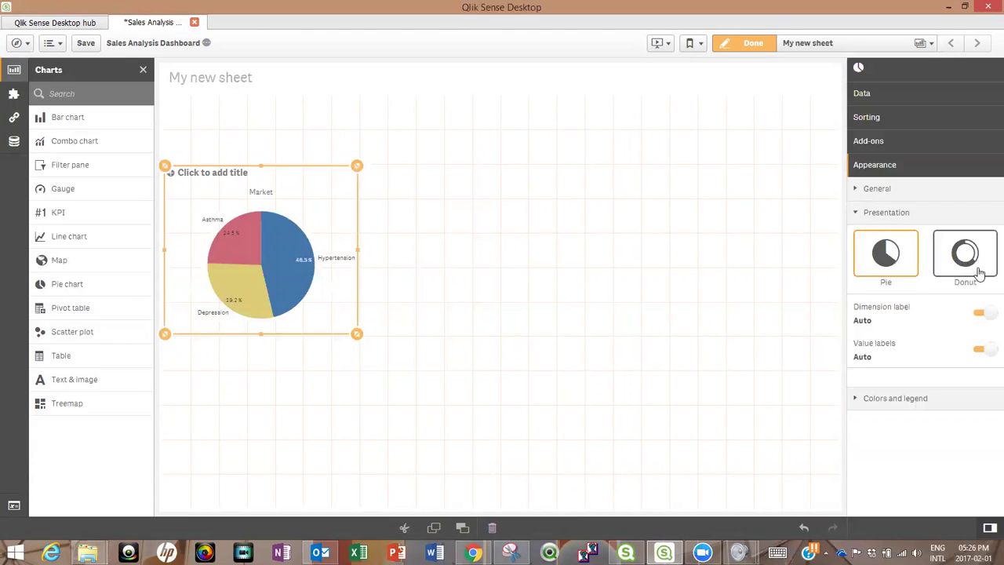
{"action": "left_click", "coordinate": [965, 252]}
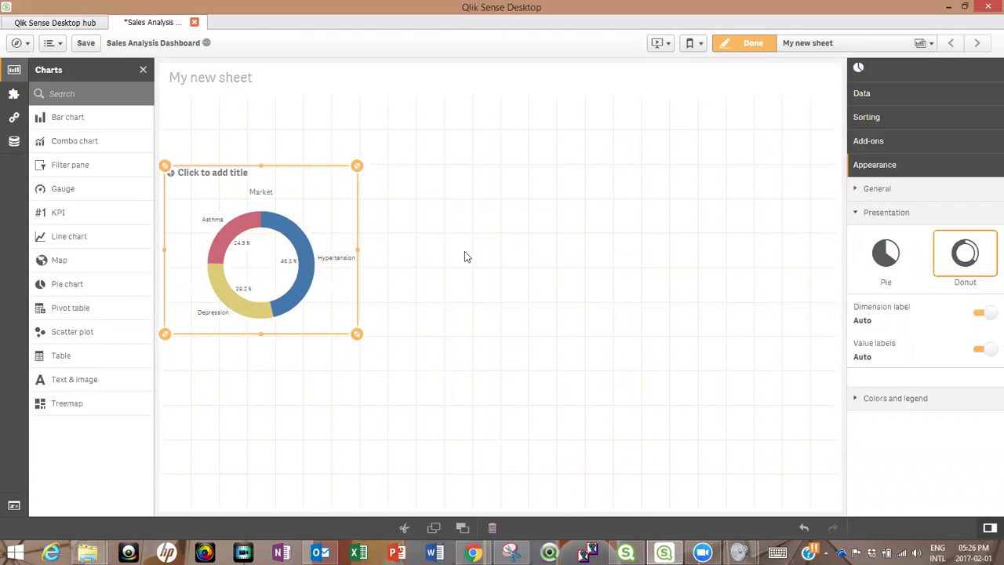
{"action": "left_click", "coordinate": [242, 171]}
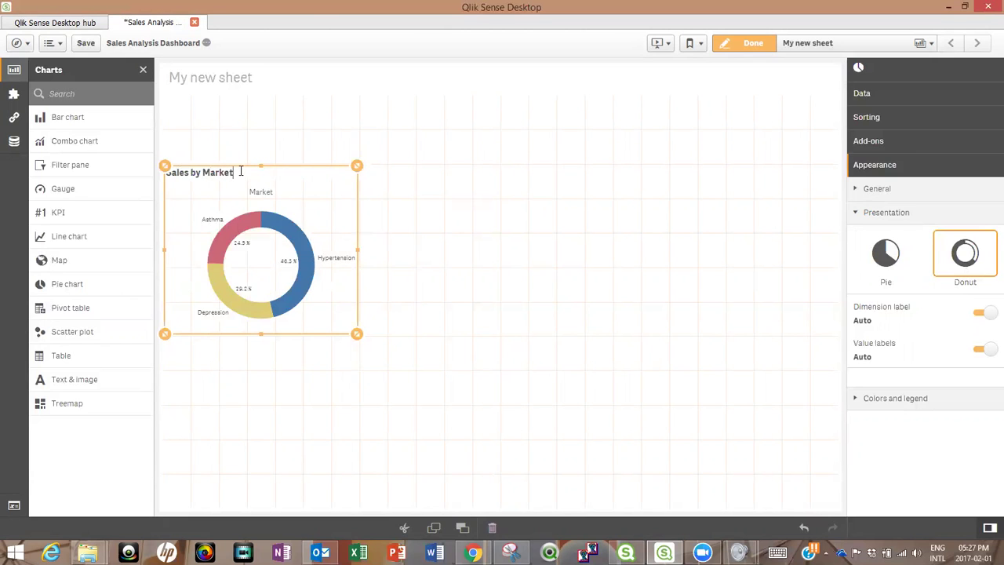
{"action": "left_click", "coordinate": [287, 372]}
{"action": "left_click", "coordinate": [276, 232]}
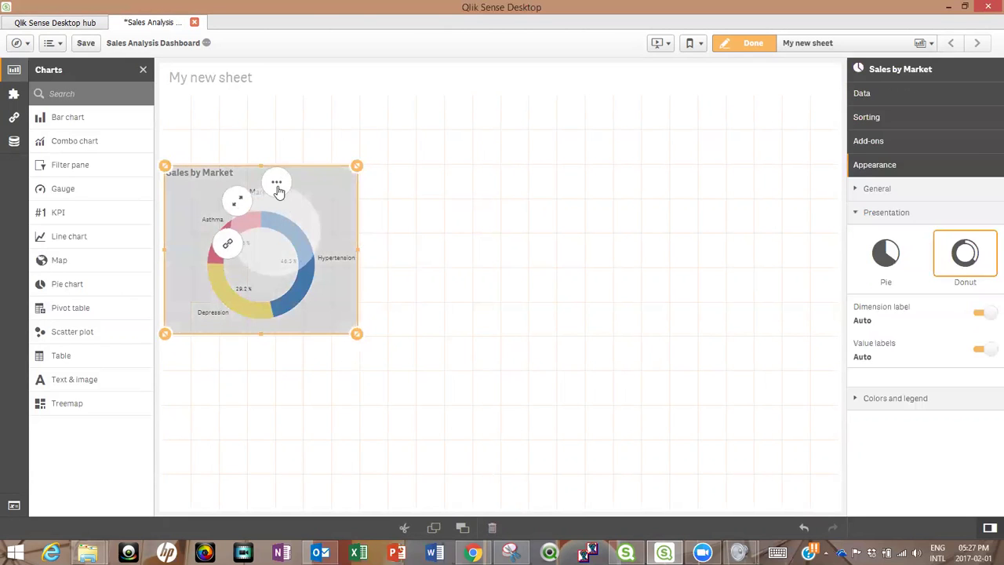
Duplicate the Sales by Market donut and resize the copy to match the original.
{"action": "left_click", "coordinate": [279, 189]}
{"action": "left_click", "coordinate": [314, 148]}
{"action": "left_click", "coordinate": [406, 197]}
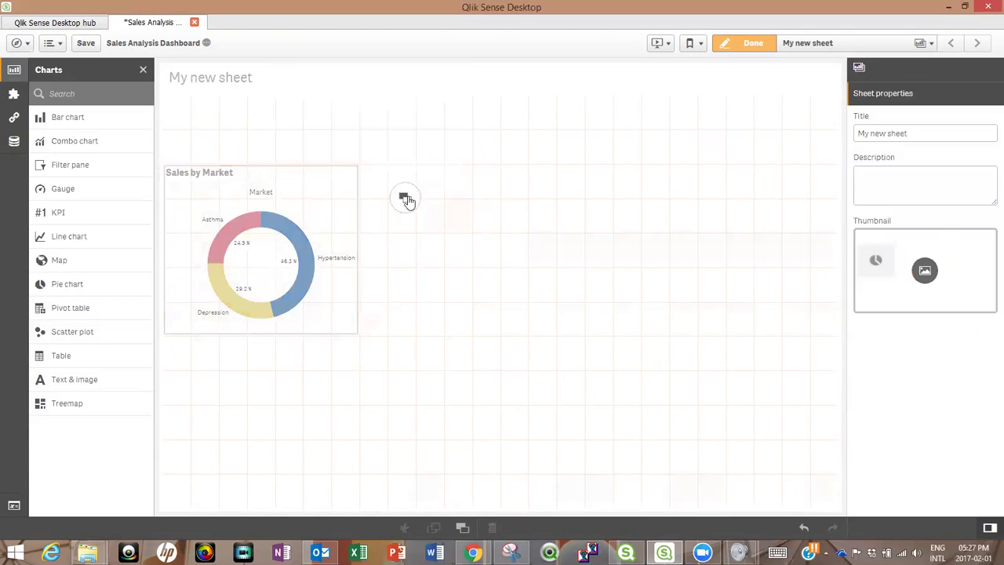
{"action": "left_click", "coordinate": [407, 153]}
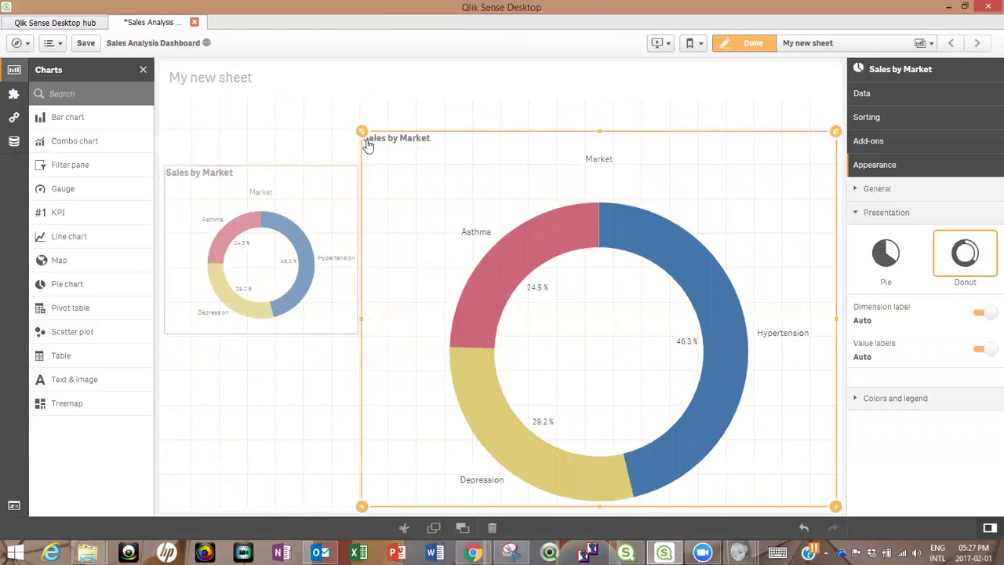
{"action": "left_click_drag", "start_coordinate": [837, 509], "coordinate": [553, 336]}
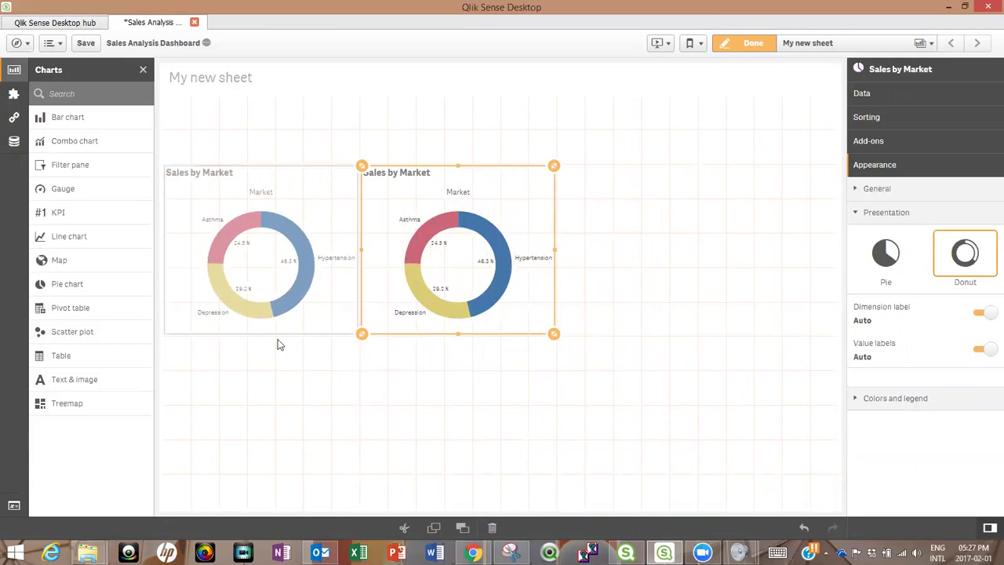
Replace the copied donut's Market dimension with Region.
{"action": "left_click", "coordinate": [13, 141]}
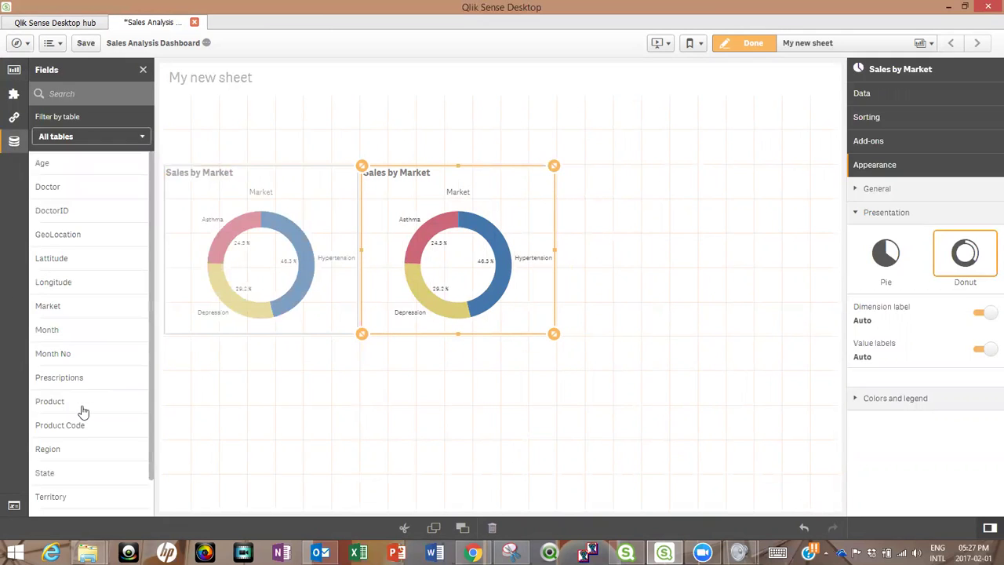
{"action": "left_click_drag", "start_coordinate": [65, 450], "coordinate": [462, 251]}
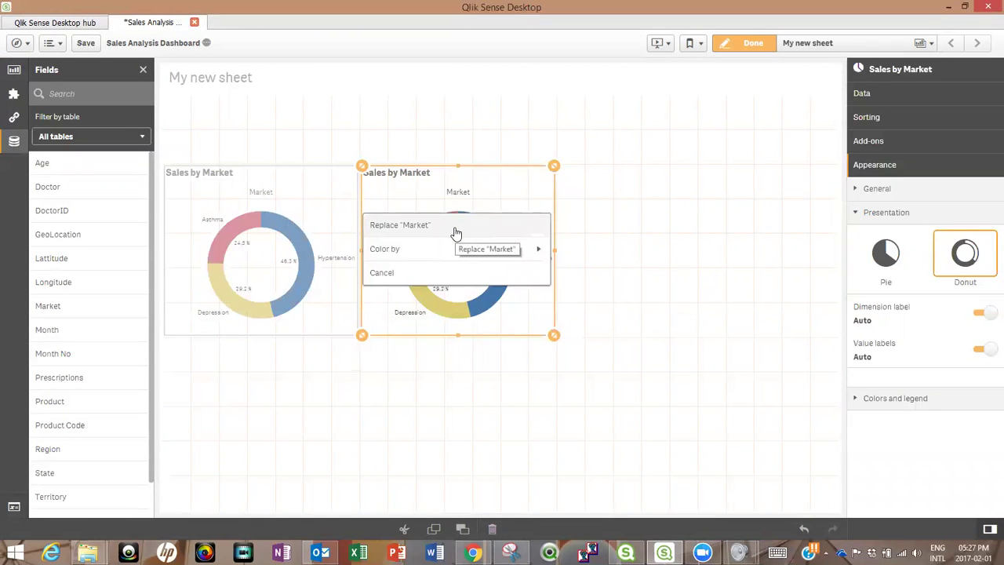
{"action": "left_click", "coordinate": [456, 226]}
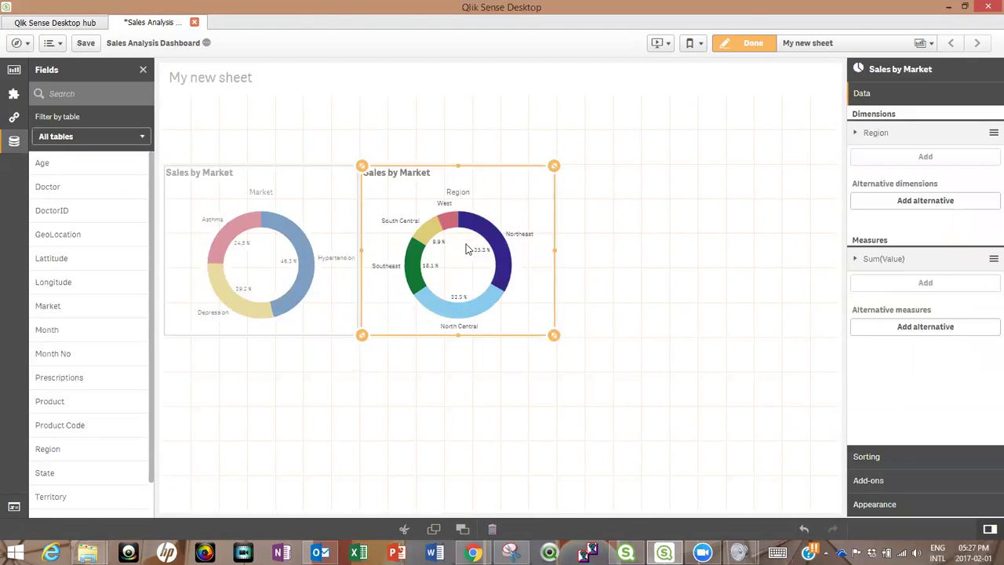
{"action": "left_click", "coordinate": [466, 250]}
{"action": "left_click", "coordinate": [421, 168]}
Retitle the copied donut 'Sales by Region'.
{"action": "double_click", "coordinate": [418, 173]}
{"action": "type", "text": "Region"}
{"action": "left_click", "coordinate": [562, 192]}
{"action": "left_click", "coordinate": [544, 191]}
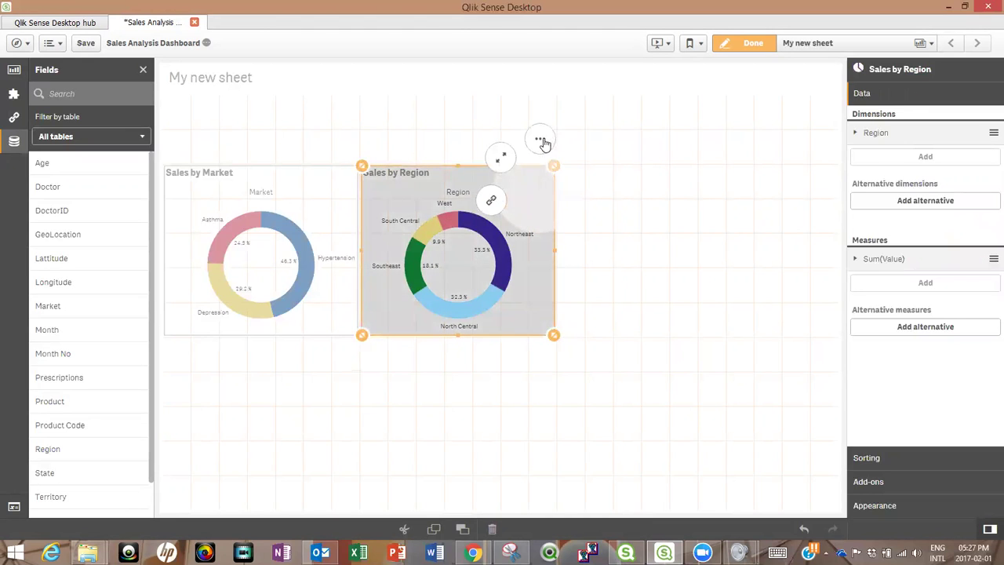
{"action": "left_click", "coordinate": [543, 142]}
Paste another copy at the right, switch its dimension to Product and convert it to a bar chart.
{"action": "left_click", "coordinate": [581, 98]}
{"action": "mouse_move", "coordinate": [703, 184]}
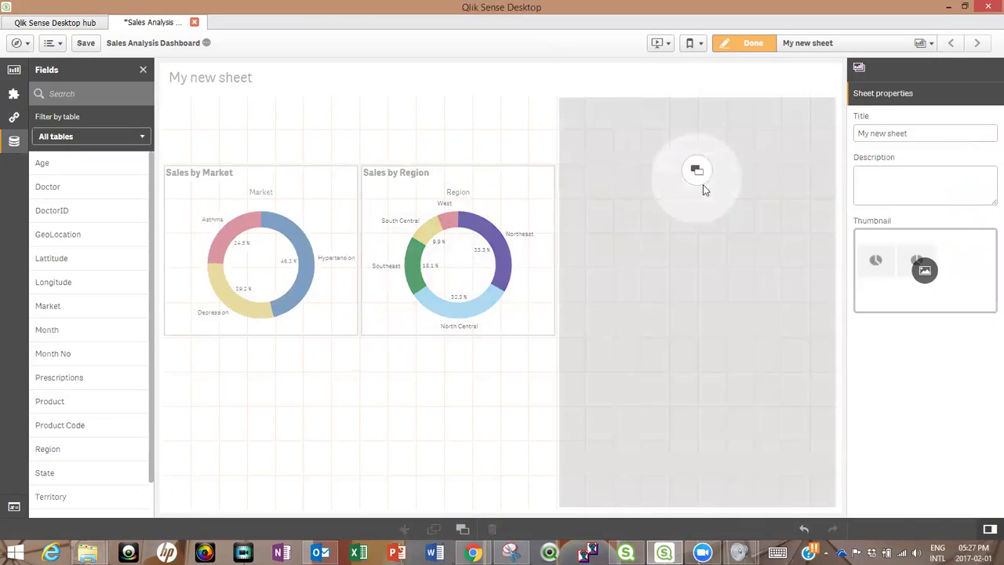
{"action": "left_click", "coordinate": [697, 131]}
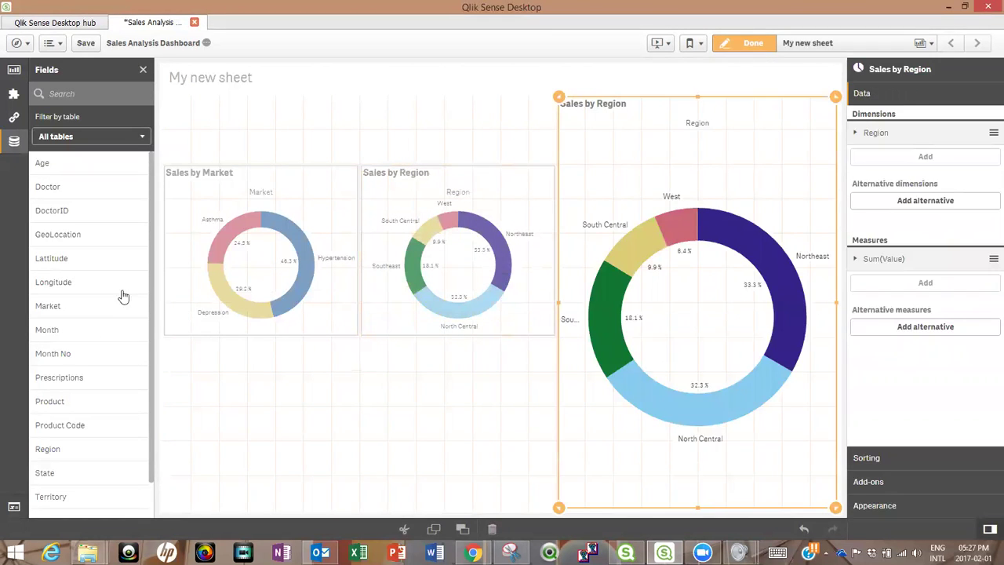
{"action": "left_click_drag", "start_coordinate": [61, 401], "coordinate": [713, 293]}
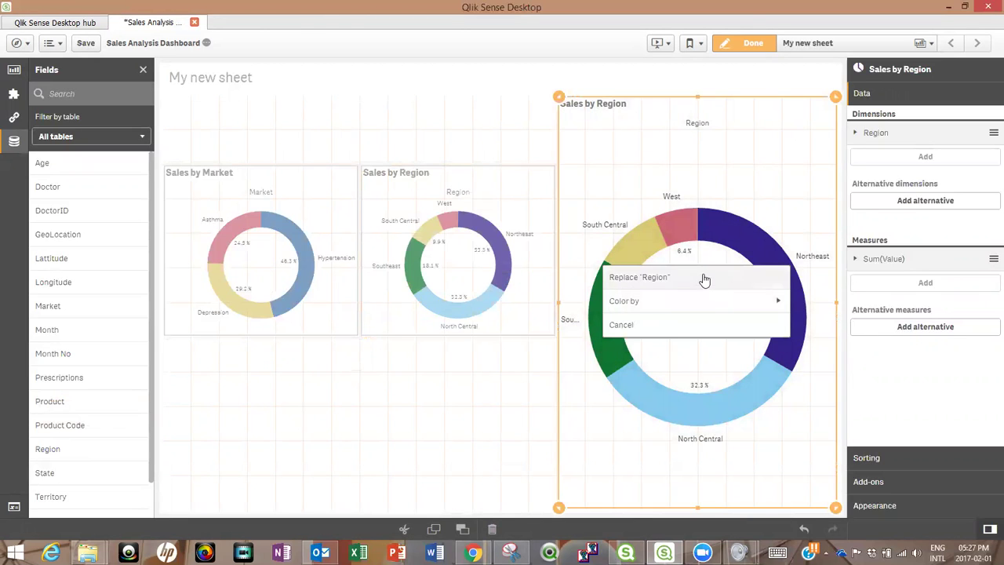
{"action": "left_click", "coordinate": [701, 277]}
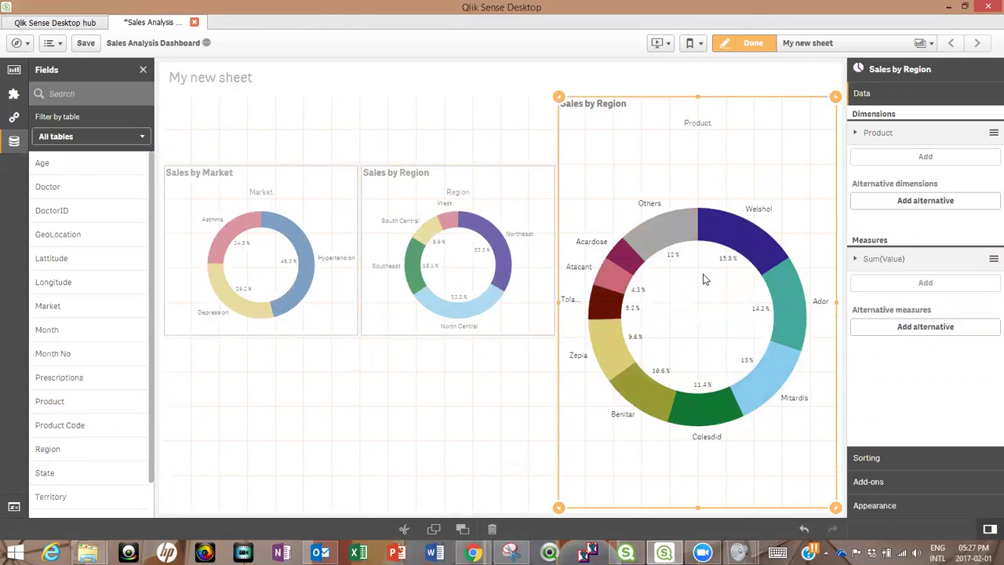
{"action": "left_click", "coordinate": [14, 69]}
{"action": "left_click_drag", "start_coordinate": [91, 118], "coordinate": [698, 304]}
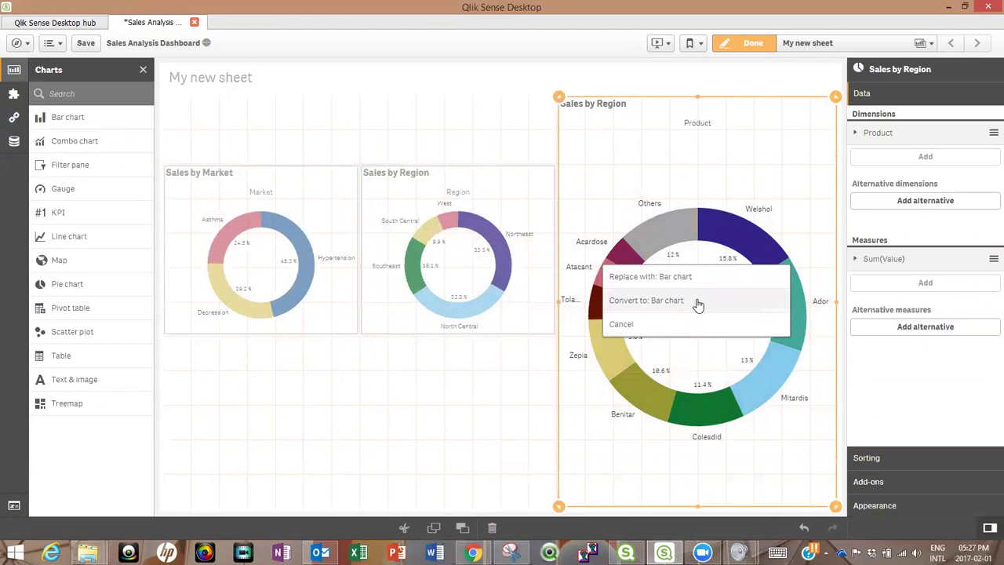
{"action": "left_click", "coordinate": [699, 302]}
Make the bars horizontal with Auto value labels, coloured by dimension.
{"action": "left_click", "coordinate": [939, 506]}
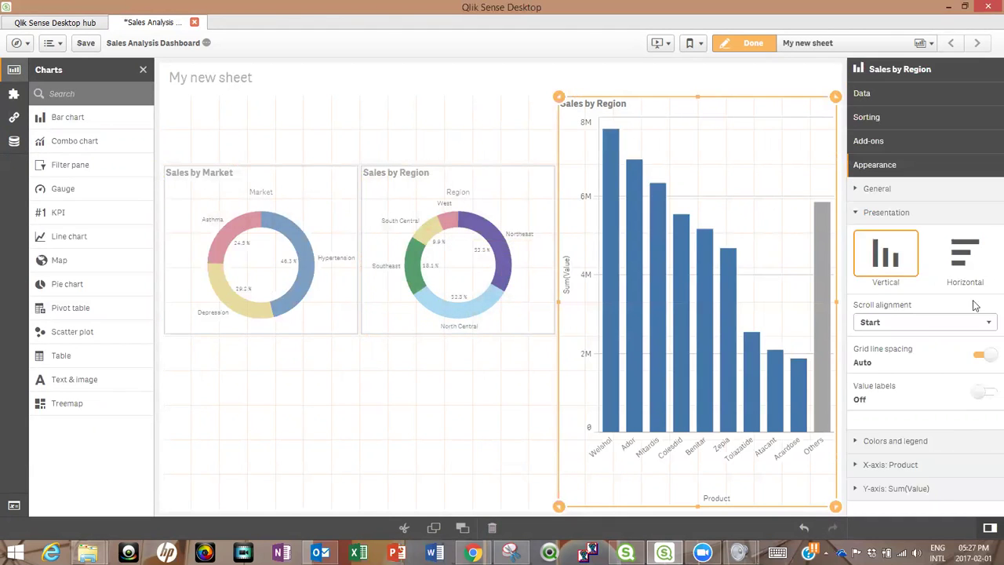
{"action": "left_click", "coordinate": [971, 263]}
{"action": "left_click", "coordinate": [983, 397]}
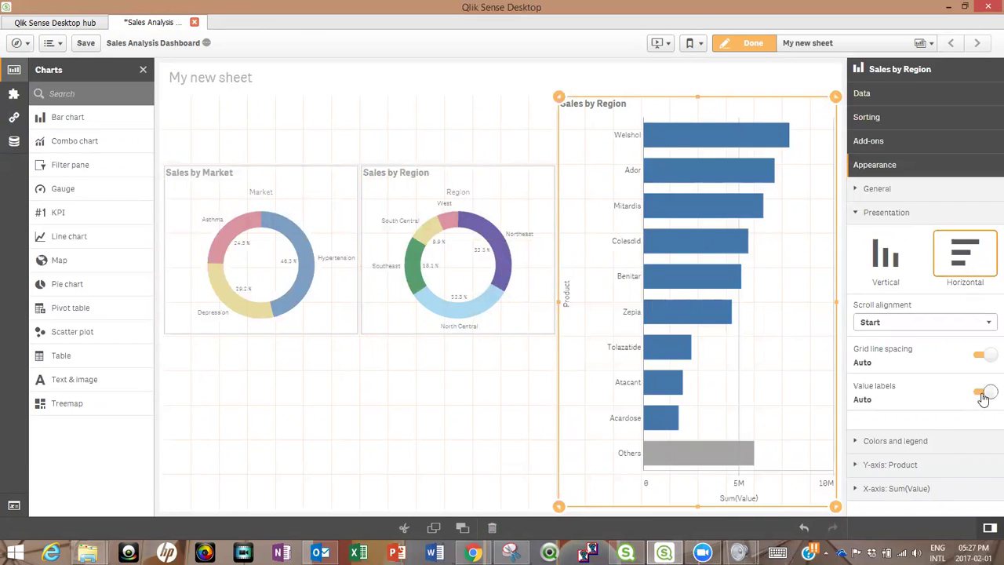
{"action": "left_click", "coordinate": [904, 447]}
{"action": "left_click", "coordinate": [981, 471]}
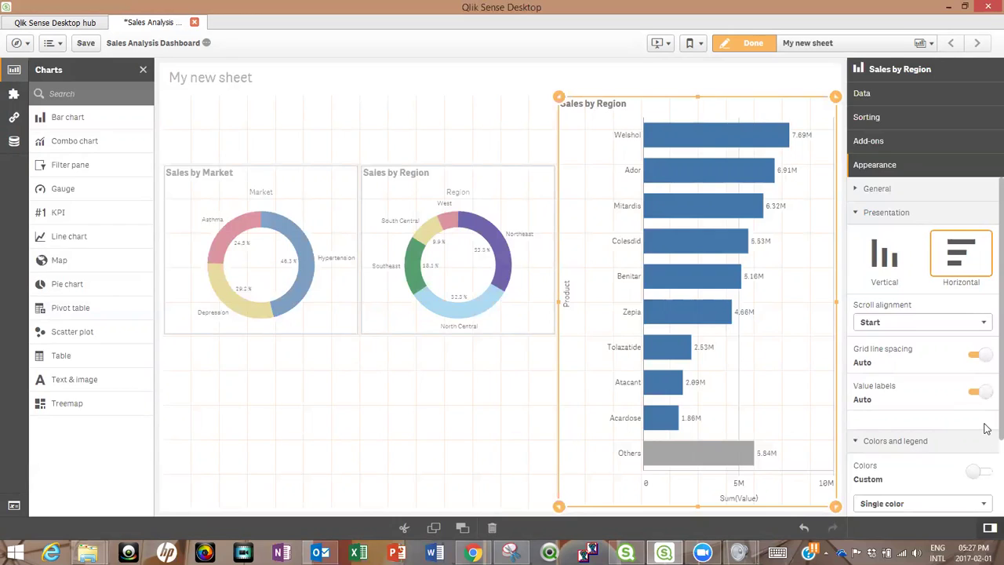
{"action": "scroll", "coordinate": [986, 428], "scroll_direction": "down", "scroll_amount": 3}
{"action": "left_click", "coordinate": [928, 421]}
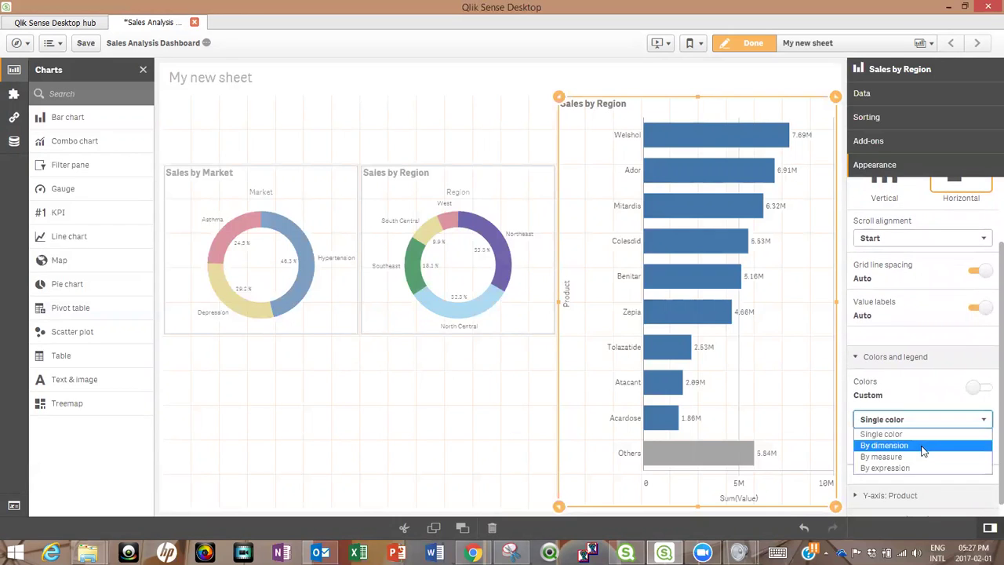
{"action": "left_click", "coordinate": [923, 446]}
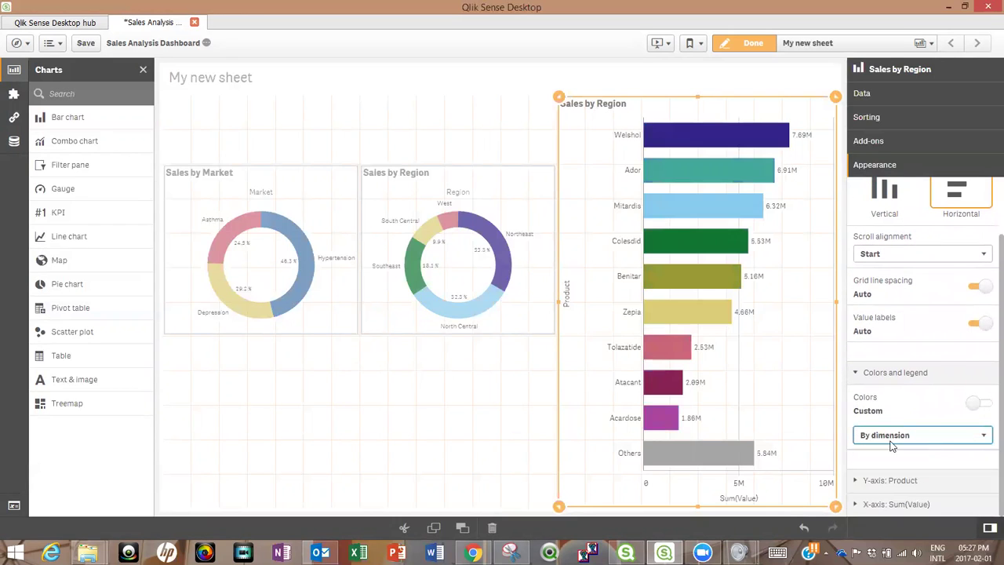
Retitle the bar chart 'Sales by Product', shrink it to the upper right, and add a line chart below.
{"action": "double_click", "coordinate": [612, 103]}
{"action": "type", "text": "Pr"}
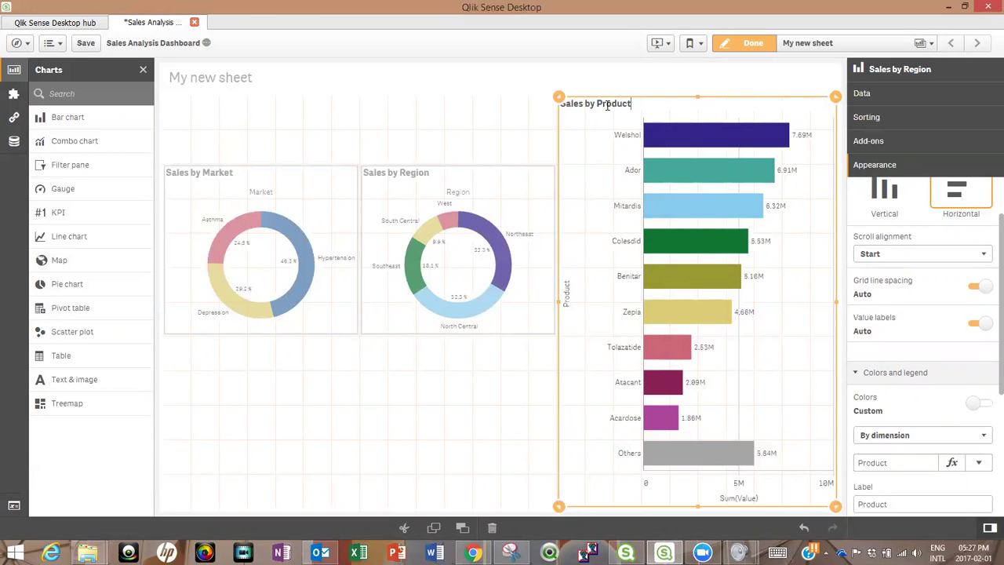
{"action": "type", "text": "oduct"}
{"action": "left_click", "coordinate": [361, 155]}
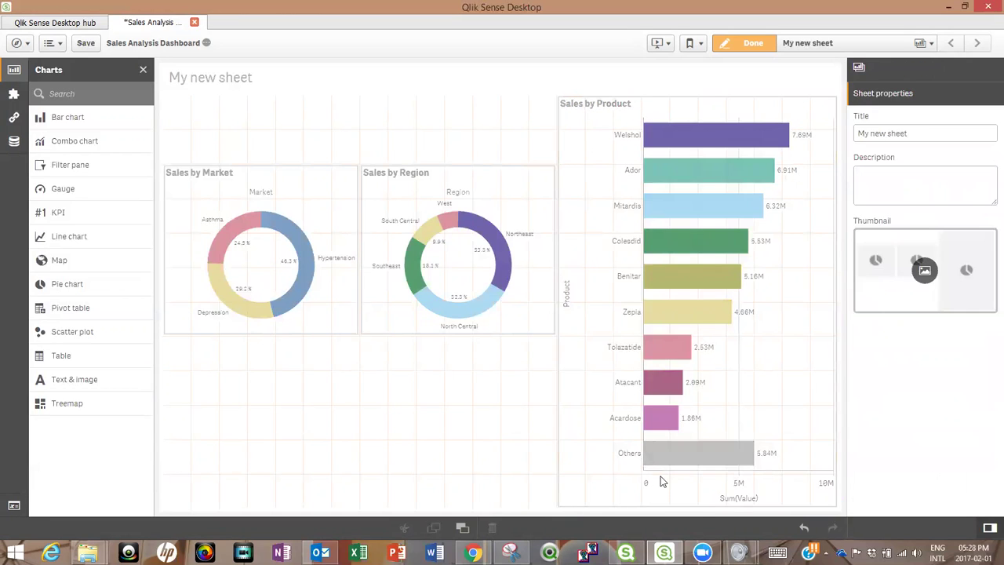
{"action": "left_click", "coordinate": [690, 500]}
{"action": "left_click_drag", "start_coordinate": [697, 507], "coordinate": [699, 337]}
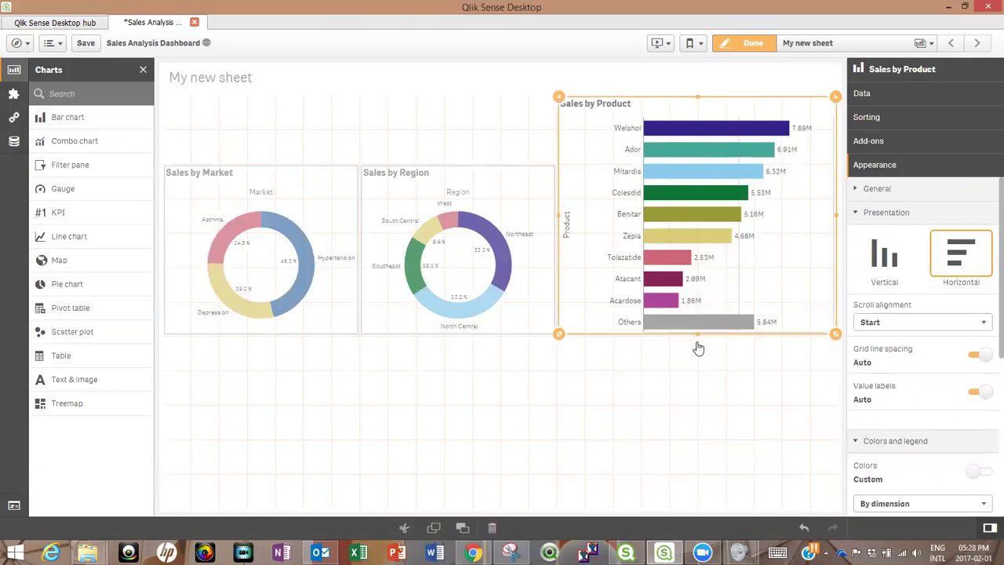
{"action": "left_click_drag", "start_coordinate": [48, 238], "coordinate": [558, 442]}
Give the line chart dimension Year-Month and measure Sum(Value).
{"action": "left_click", "coordinate": [515, 426]}
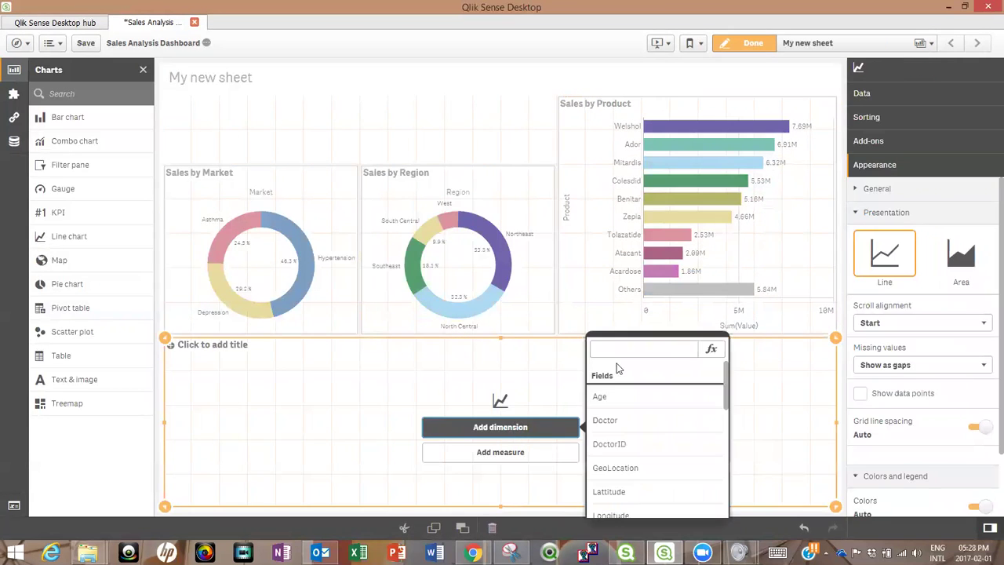
{"action": "scroll", "coordinate": [643, 376], "scroll_direction": "down", "scroll_amount": 5}
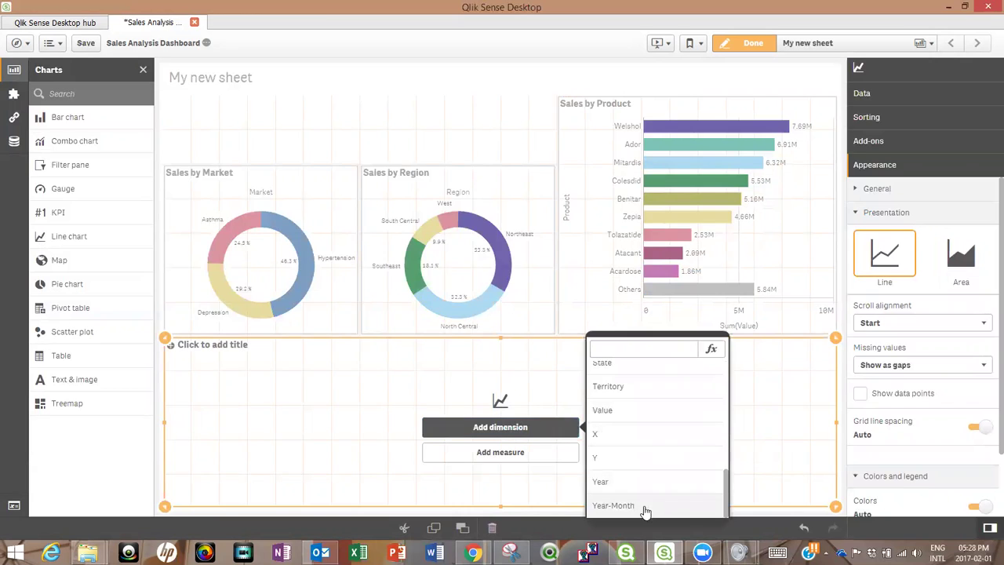
{"action": "left_click", "coordinate": [645, 506]}
{"action": "left_click", "coordinate": [518, 453]}
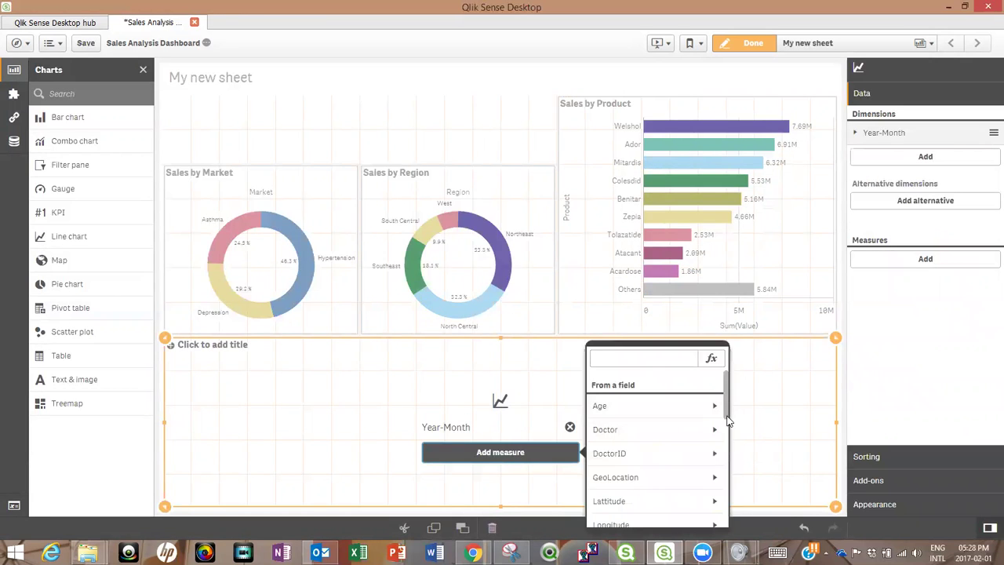
{"action": "left_click_drag", "start_coordinate": [728, 422], "coordinate": [728, 510]}
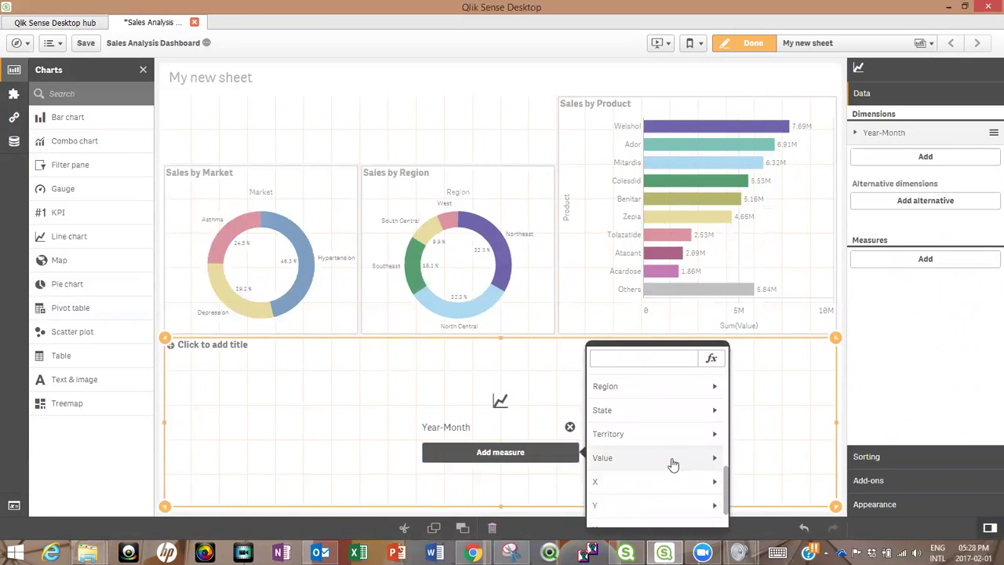
{"action": "left_click", "coordinate": [673, 461]}
{"action": "left_click", "coordinate": [628, 405]}
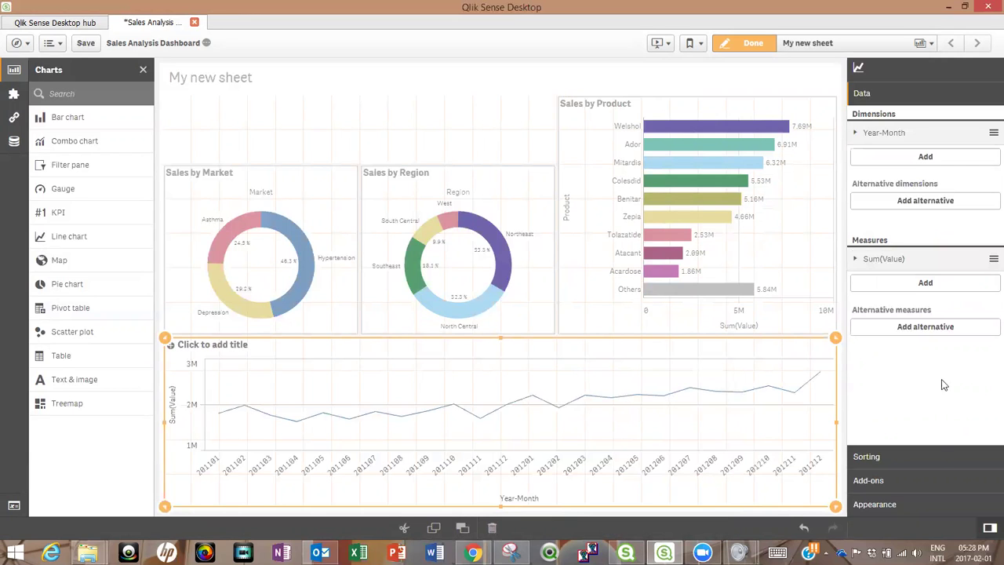
Make it an area chart with data points and Auto value labels.
{"action": "left_click", "coordinate": [904, 507]}
{"action": "left_click", "coordinate": [961, 255]}
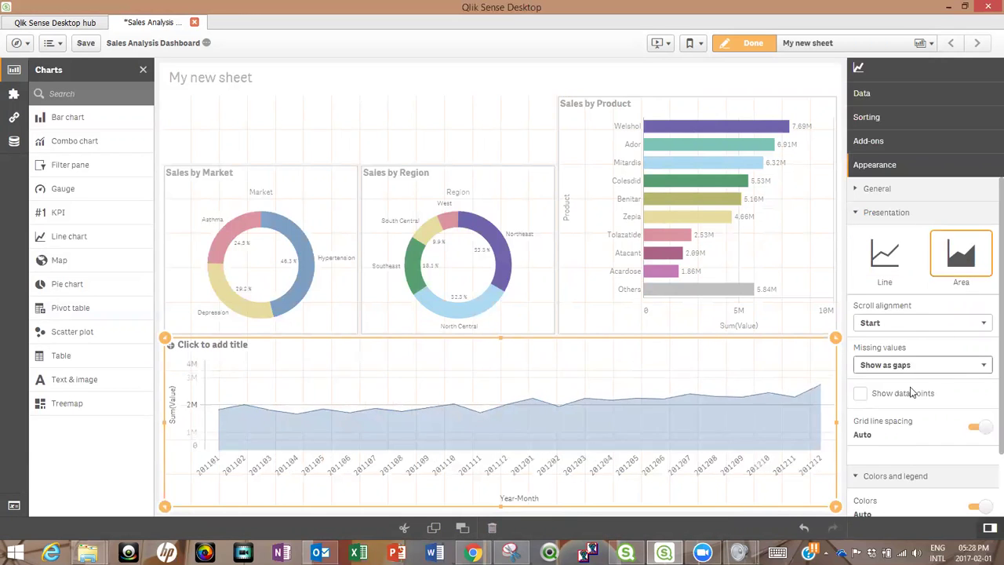
{"action": "left_click", "coordinate": [861, 396]}
{"action": "left_click", "coordinate": [976, 426]}
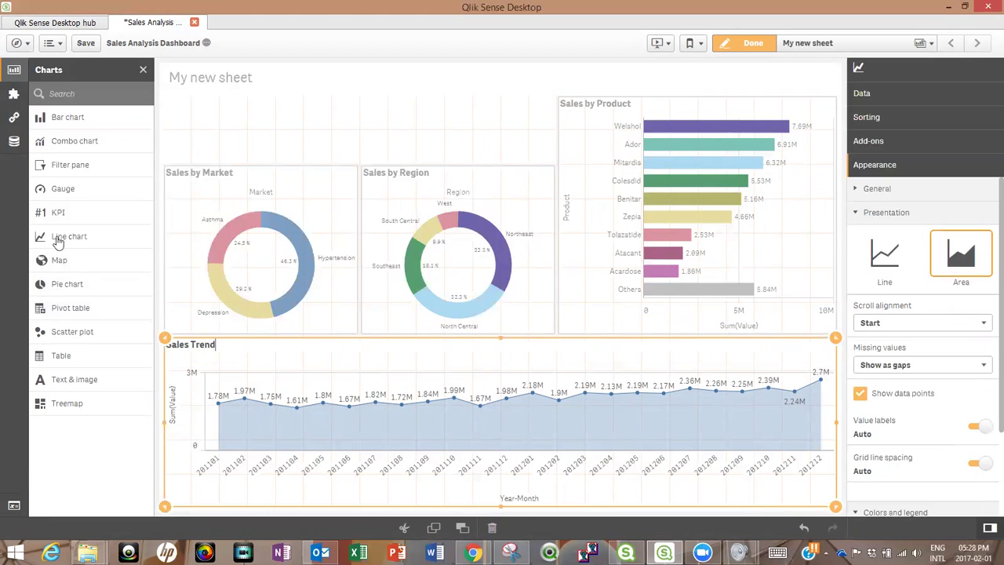
Add a KPI of Sum(Value) labelled Sales above the Sales by Market chart.
{"action": "left_click_drag", "start_coordinate": [53, 216], "coordinate": [218, 134]}
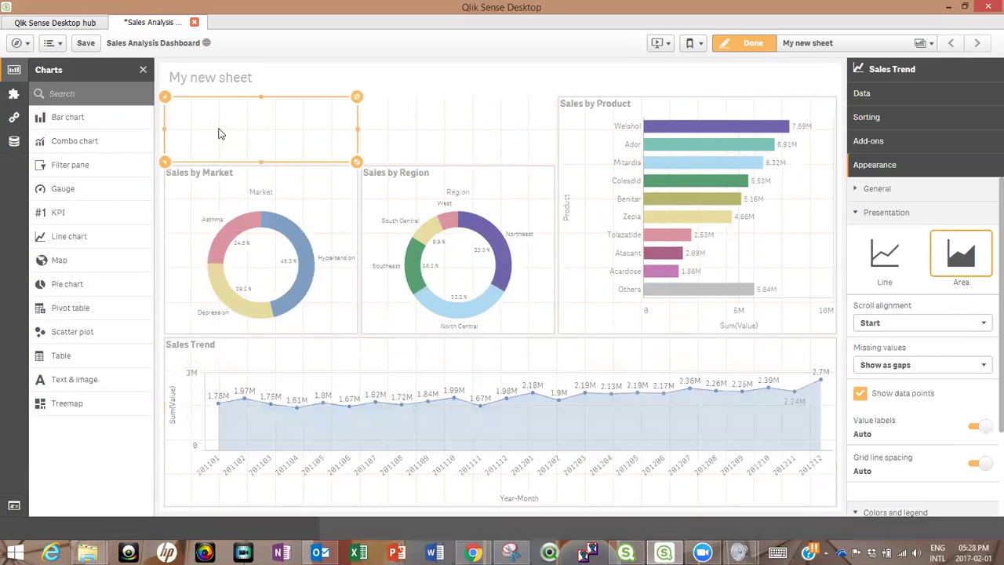
{"action": "left_click", "coordinate": [264, 138]}
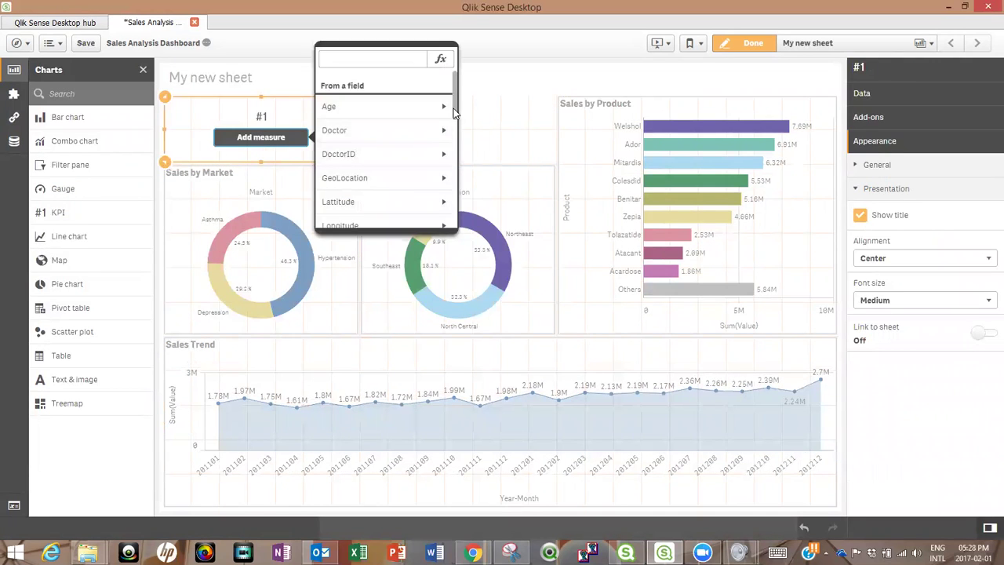
{"action": "left_click_drag", "start_coordinate": [454, 108], "coordinate": [458, 208]}
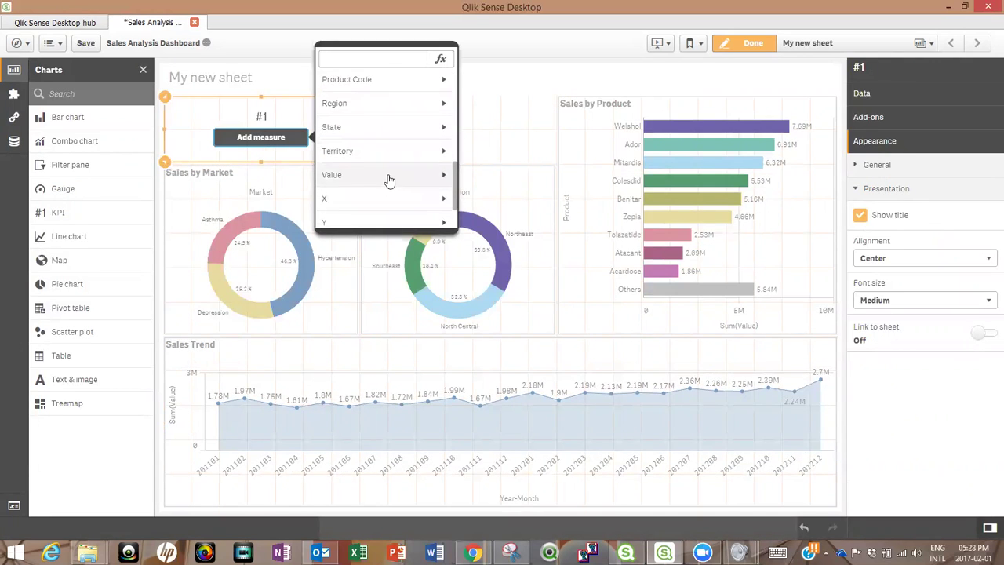
{"action": "left_click", "coordinate": [390, 179]}
{"action": "left_click", "coordinate": [384, 105]}
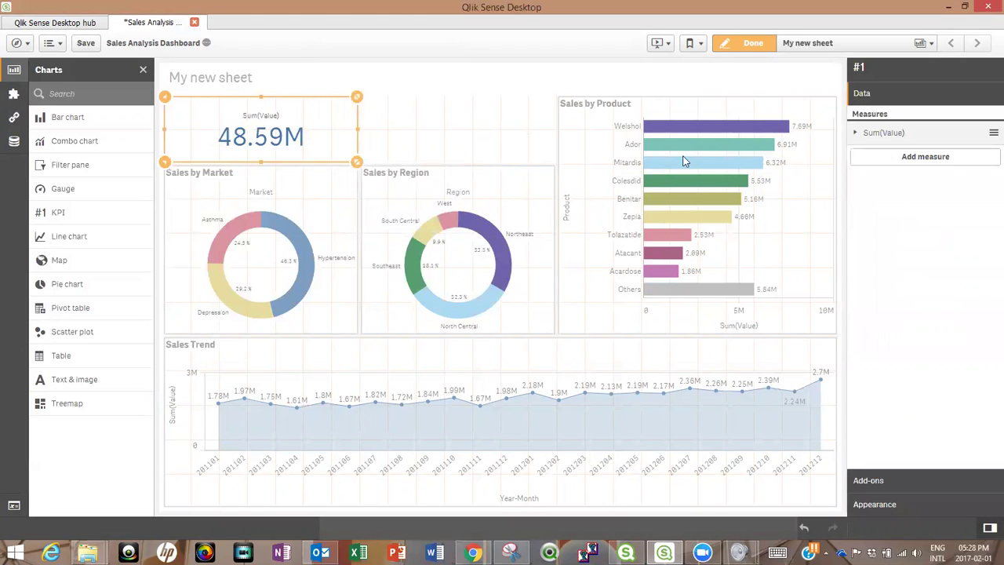
{"action": "left_click", "coordinate": [863, 135]}
{"action": "left_click", "coordinate": [877, 217]}
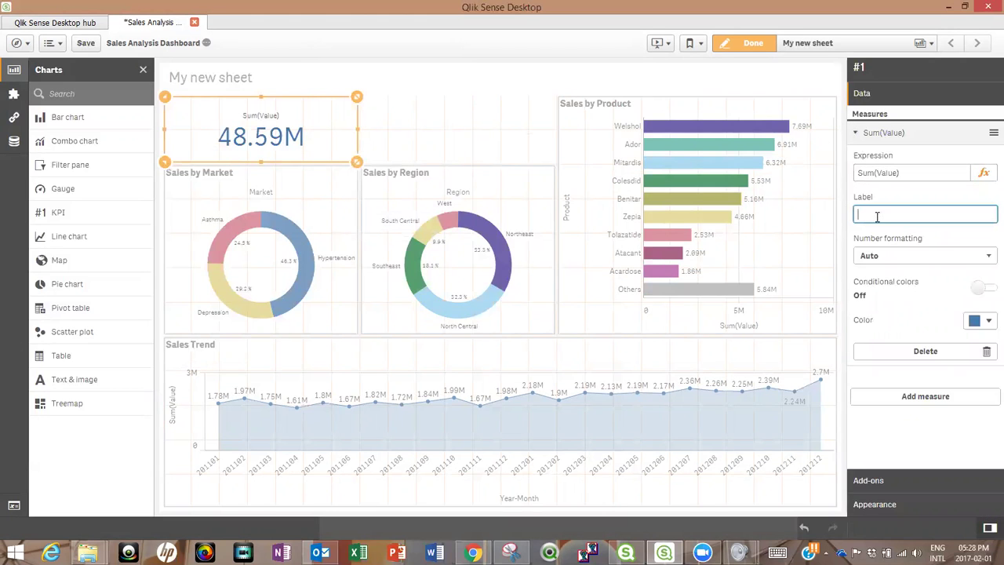
{"action": "left_click", "coordinate": [470, 144]}
Add a second KPI of Sum(Prescriptions) labelled Qty beside it and leave edit mode.
{"action": "left_click_drag", "start_coordinate": [86, 213], "coordinate": [466, 137]}
{"action": "left_click", "coordinate": [461, 137]}
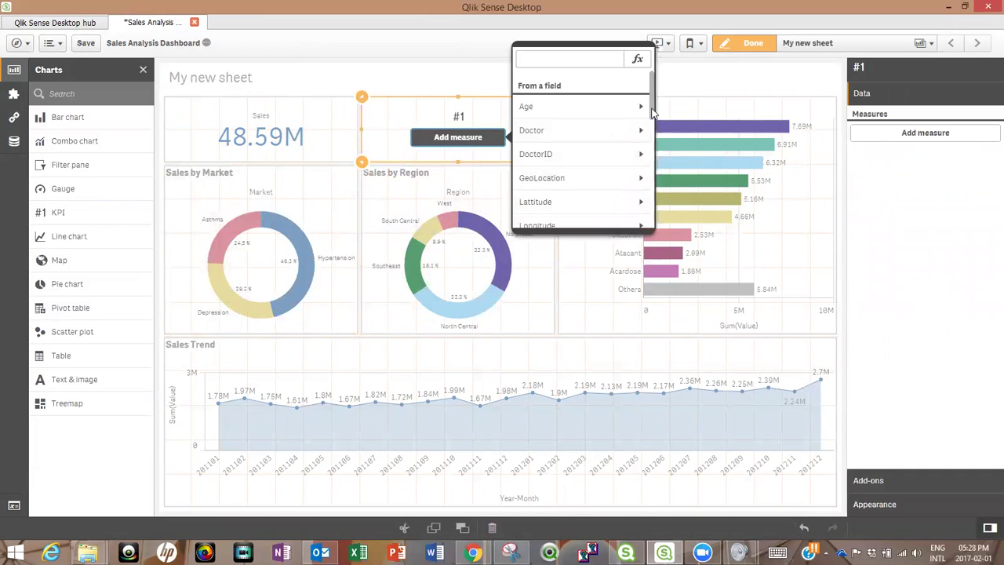
{"action": "scroll", "coordinate": [654, 112], "scroll_direction": "down", "scroll_amount": 3}
{"action": "left_click", "coordinate": [632, 163]}
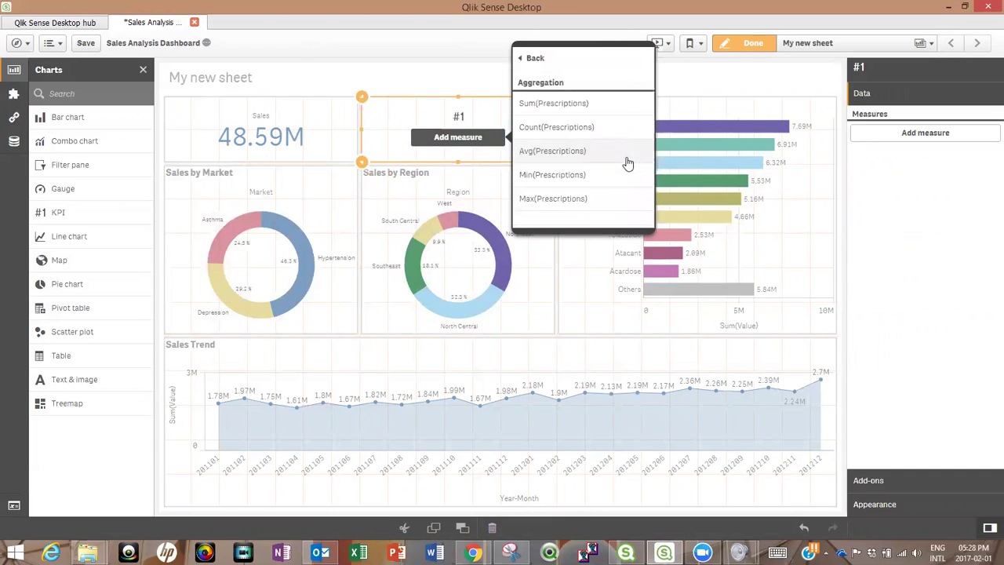
{"action": "left_click", "coordinate": [550, 104]}
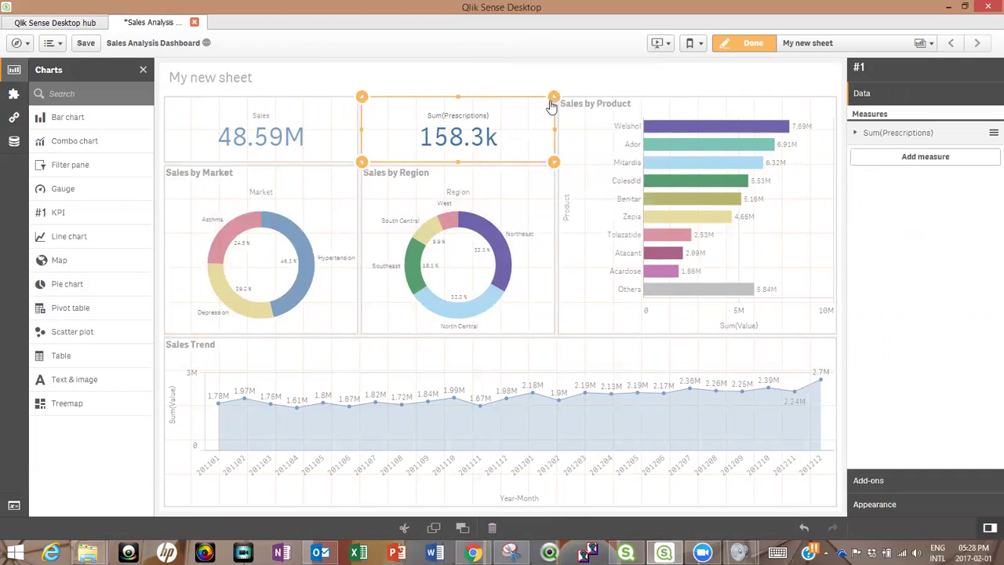
{"action": "left_click", "coordinate": [858, 133]}
{"action": "left_click", "coordinate": [881, 215]}
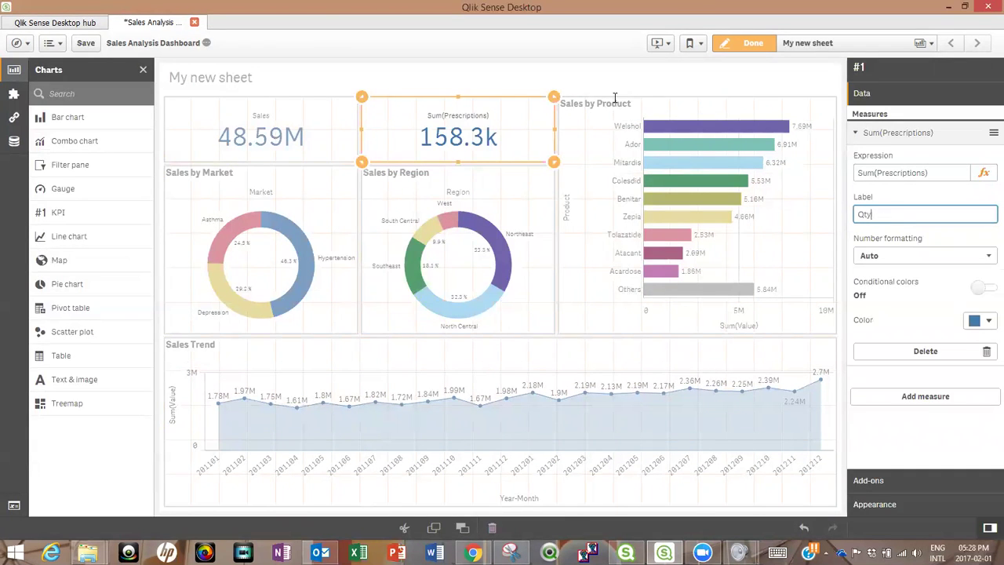
{"action": "left_click", "coordinate": [619, 72]}
{"action": "left_click", "coordinate": [749, 43]}
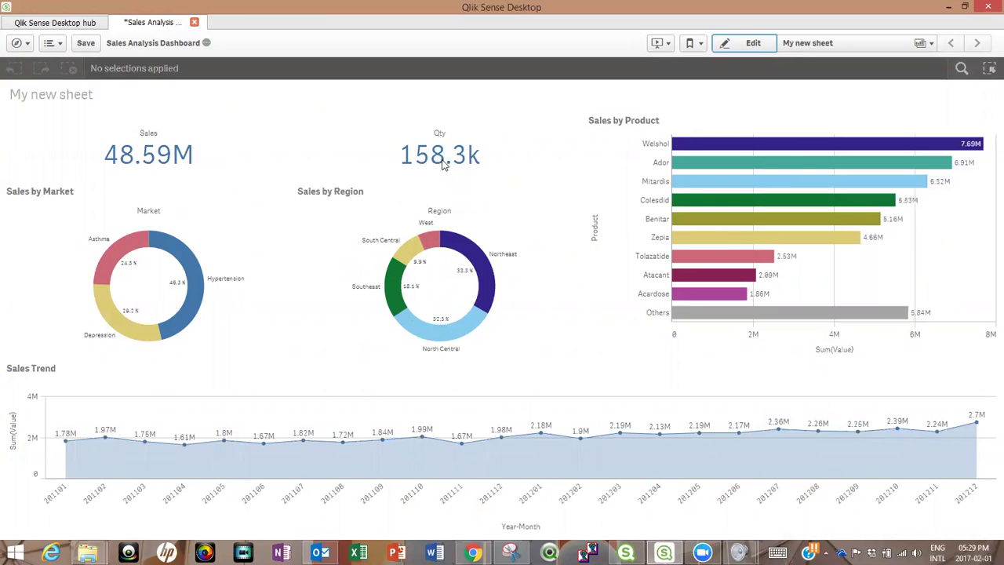
Filter to Hypertension and Depression markets and Southeast, North Central and Northeast regions.
{"action": "left_click", "coordinate": [196, 277]}
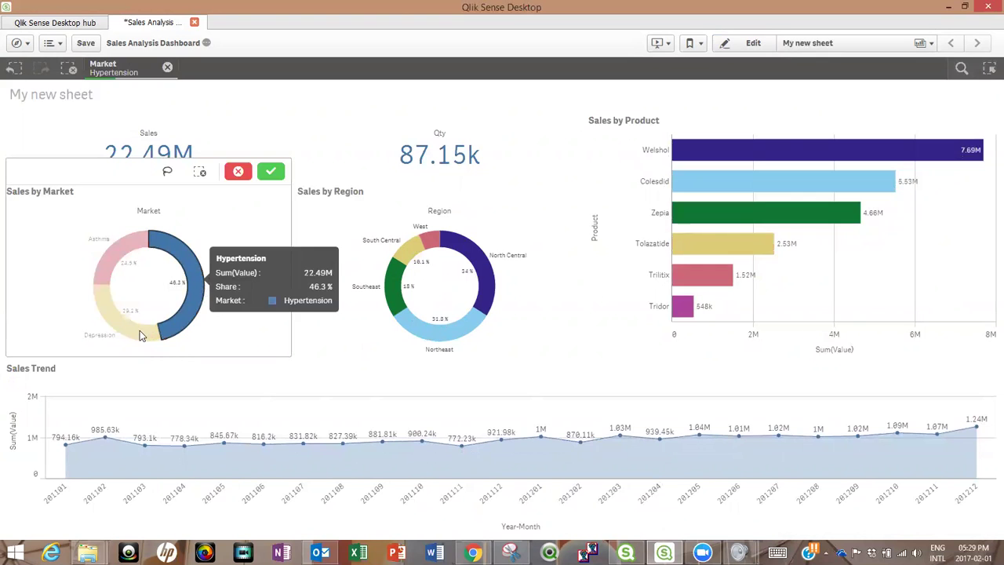
{"action": "left_click", "coordinate": [140, 336]}
{"action": "left_click", "coordinate": [271, 171]}
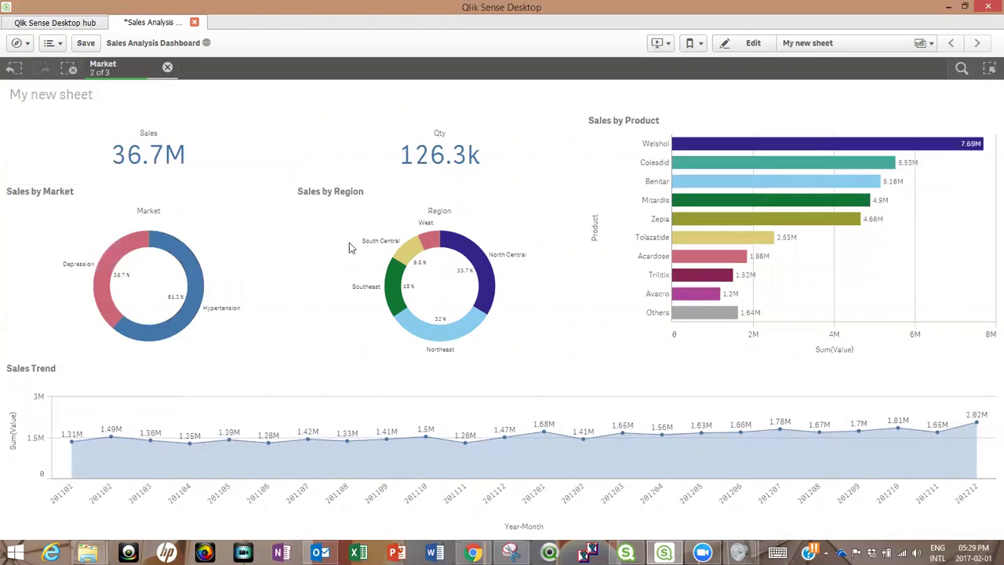
{"action": "left_click", "coordinate": [394, 281]}
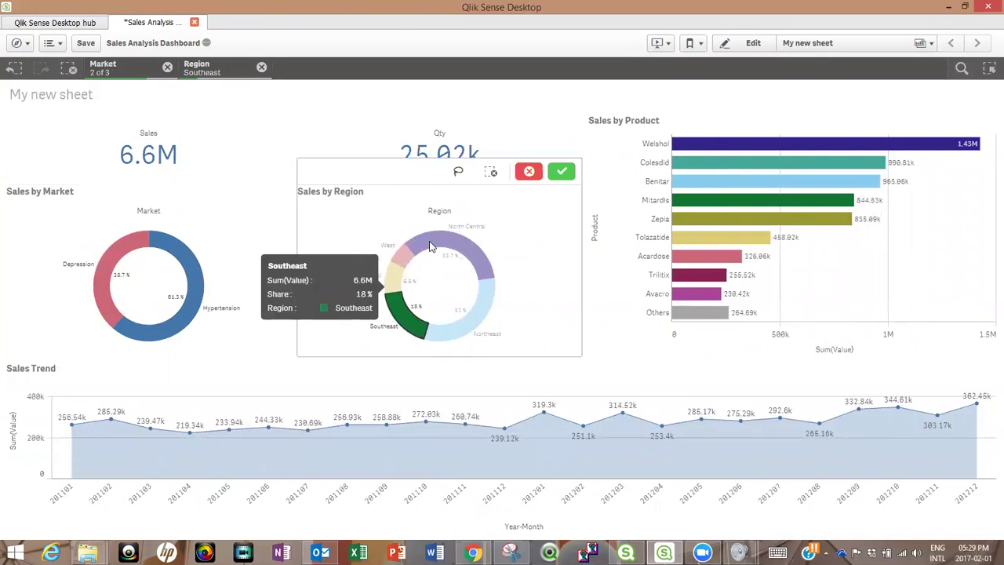
{"action": "left_click", "coordinate": [430, 246]}
{"action": "left_click", "coordinate": [480, 318]}
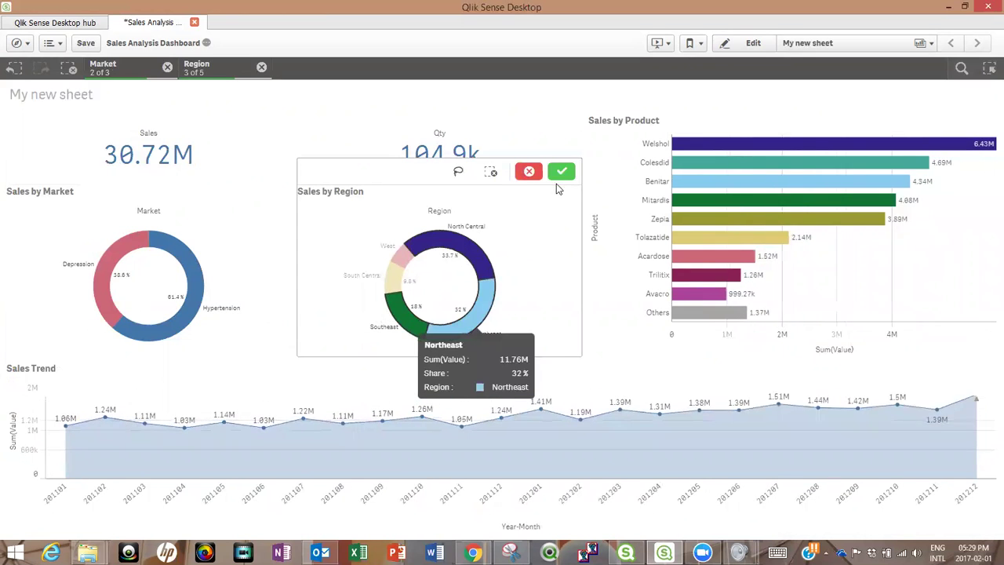
{"action": "left_click", "coordinate": [561, 171]}
Narrow further to products Welshol through Zepia and months 201201–201212.
{"action": "left_click_drag", "start_coordinate": [657, 148], "coordinate": [666, 227]}
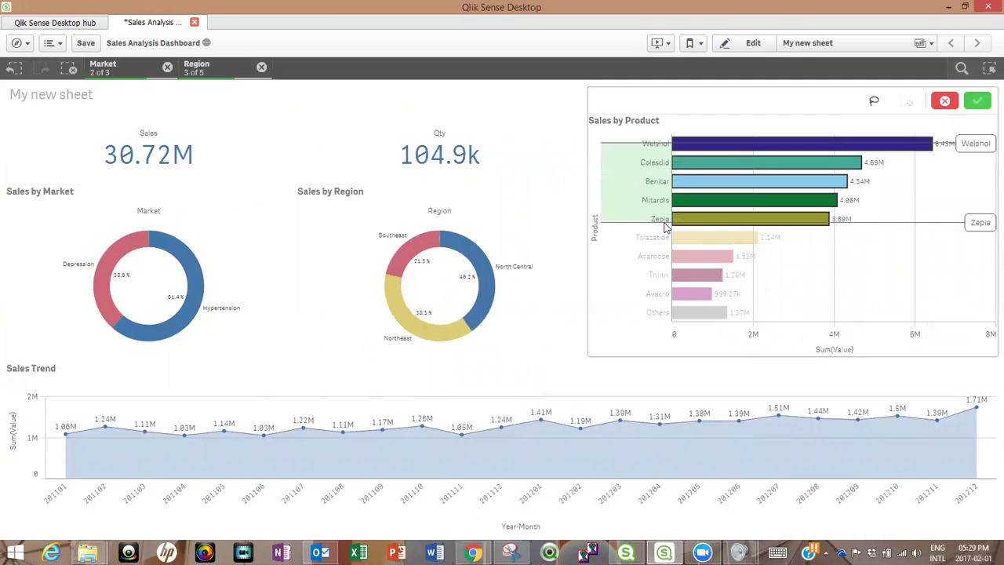
{"action": "left_click", "coordinate": [977, 100]}
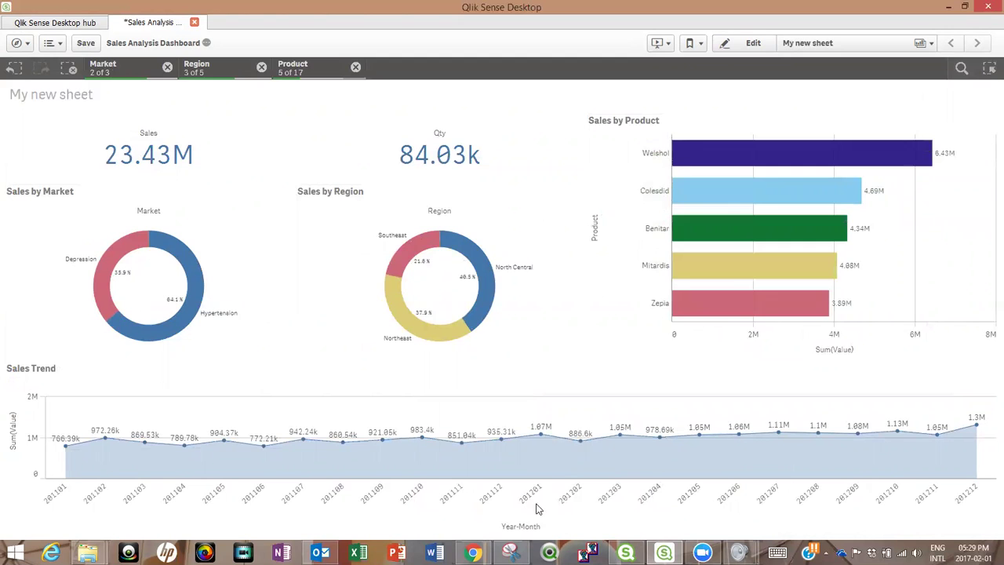
{"action": "left_click_drag", "start_coordinate": [534, 494], "coordinate": [977, 446]}
{"action": "left_click", "coordinate": [976, 348]}
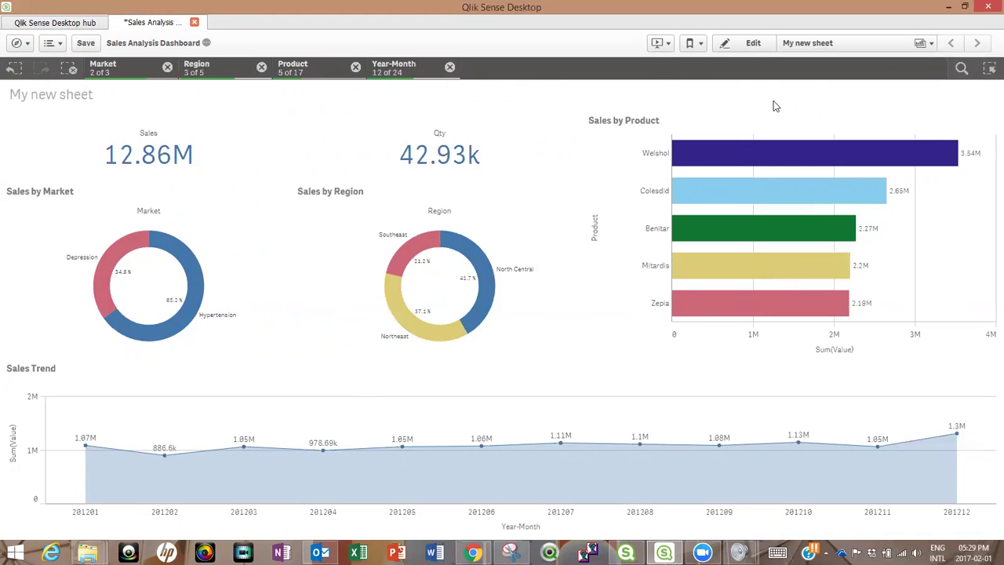
Create a new sheet titled 'Correlation' and open it for editing.
{"action": "left_click", "coordinate": [751, 43]}
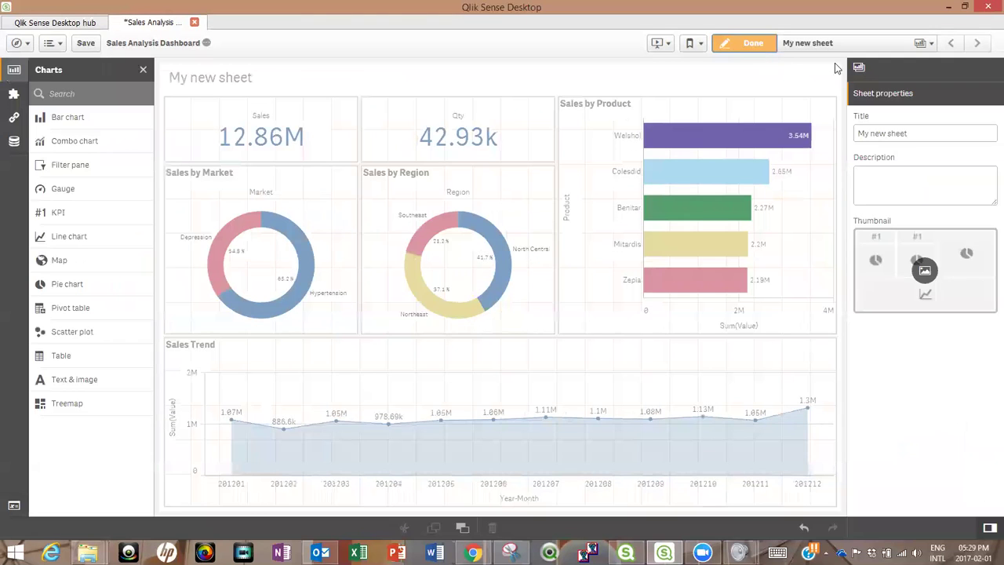
{"action": "left_click", "coordinate": [841, 45]}
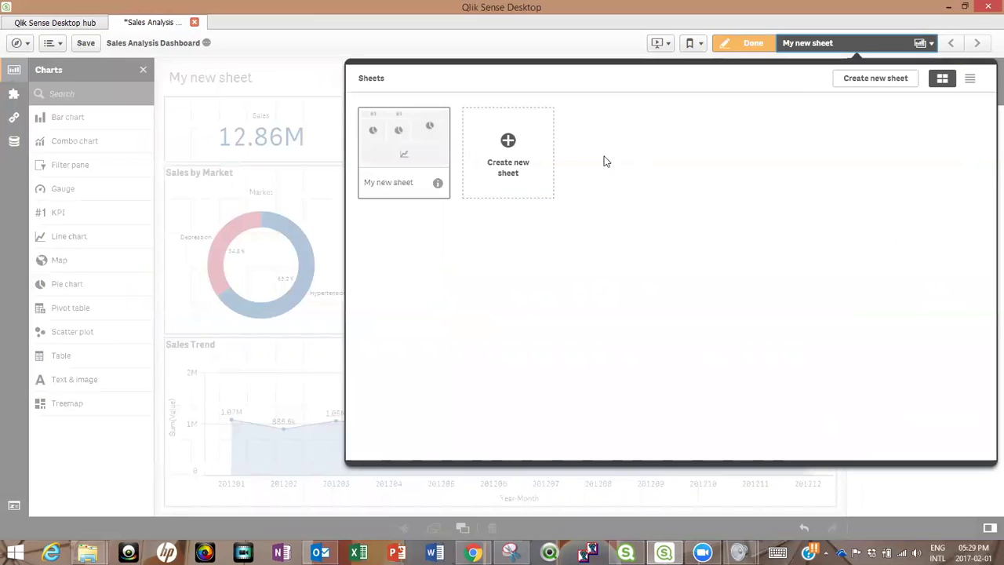
{"action": "left_click", "coordinate": [511, 141]}
{"action": "left_click", "coordinate": [533, 245]}
{"action": "left_click_drag", "start_coordinate": [533, 244], "coordinate": [439, 251]}
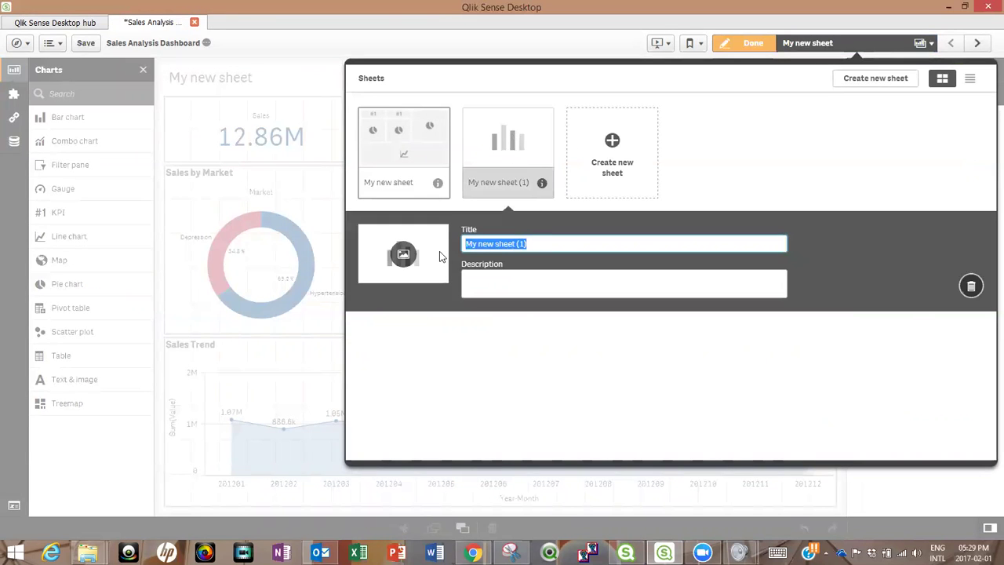
{"action": "type", "text": "Correlation"}
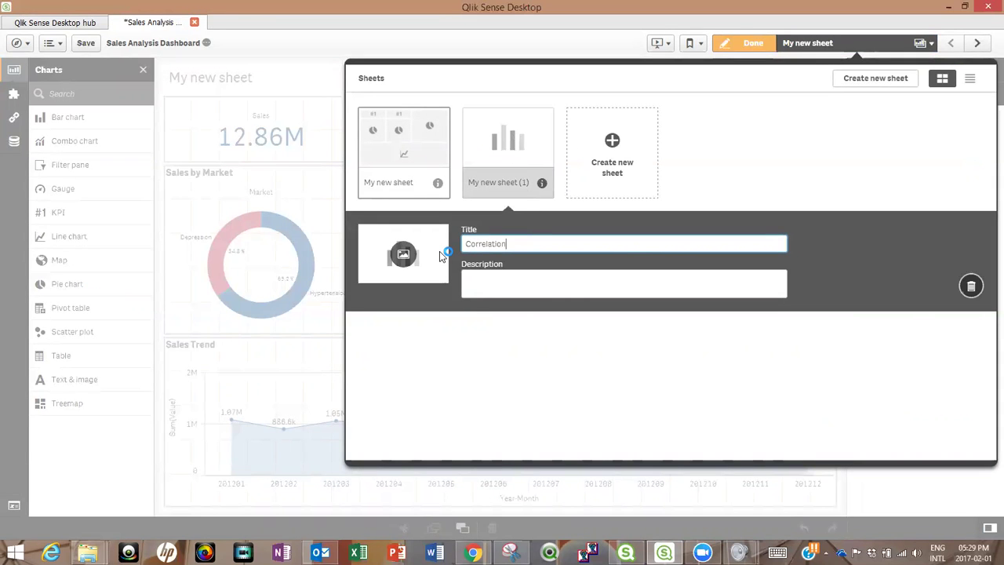
{"action": "left_click", "coordinate": [482, 161]}
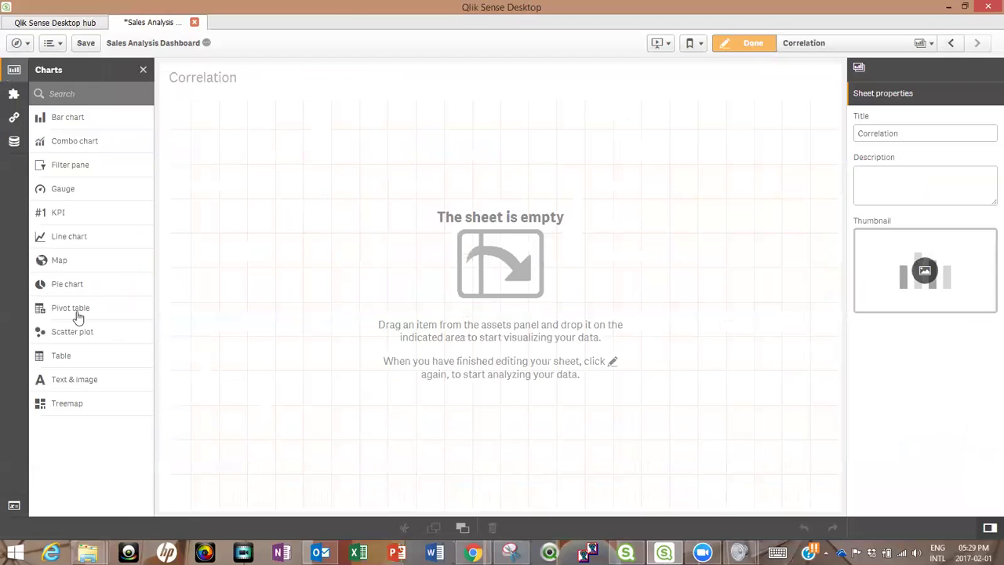
Place a scatter plot with dimension Doctor and first measure Sum(Prescriptions).
{"action": "left_click_drag", "start_coordinate": [71, 344], "coordinate": [504, 282]}
{"action": "left_click", "coordinate": [498, 297]}
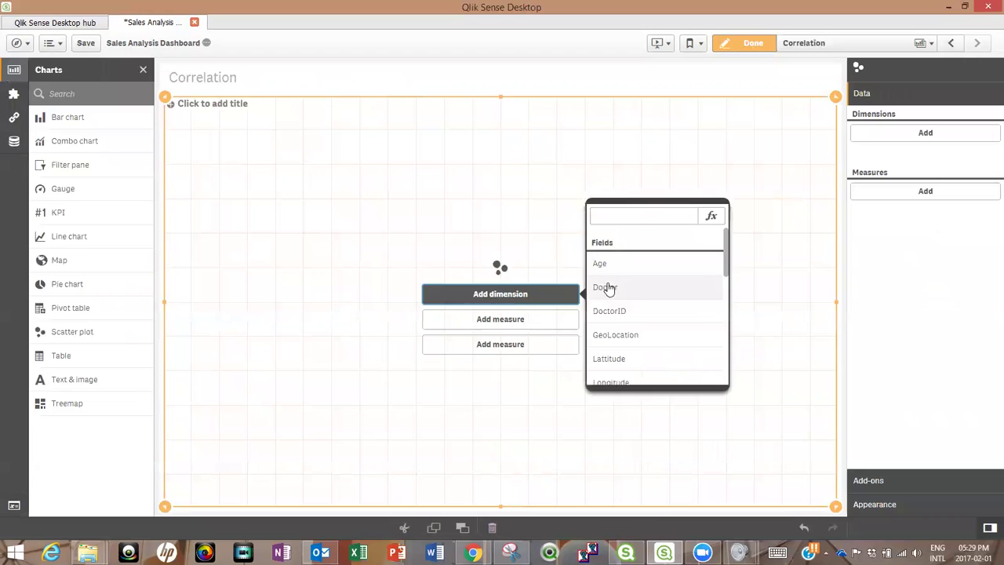
{"action": "left_click", "coordinate": [606, 287]}
{"action": "left_click", "coordinate": [520, 320]}
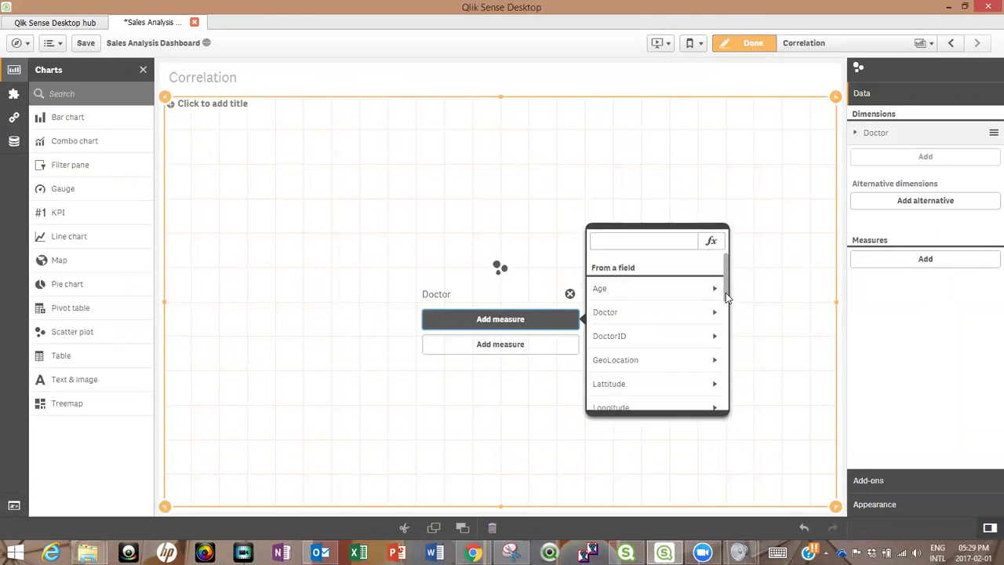
{"action": "left_click_drag", "start_coordinate": [725, 293], "coordinate": [735, 353]}
{"action": "left_click", "coordinate": [704, 333]}
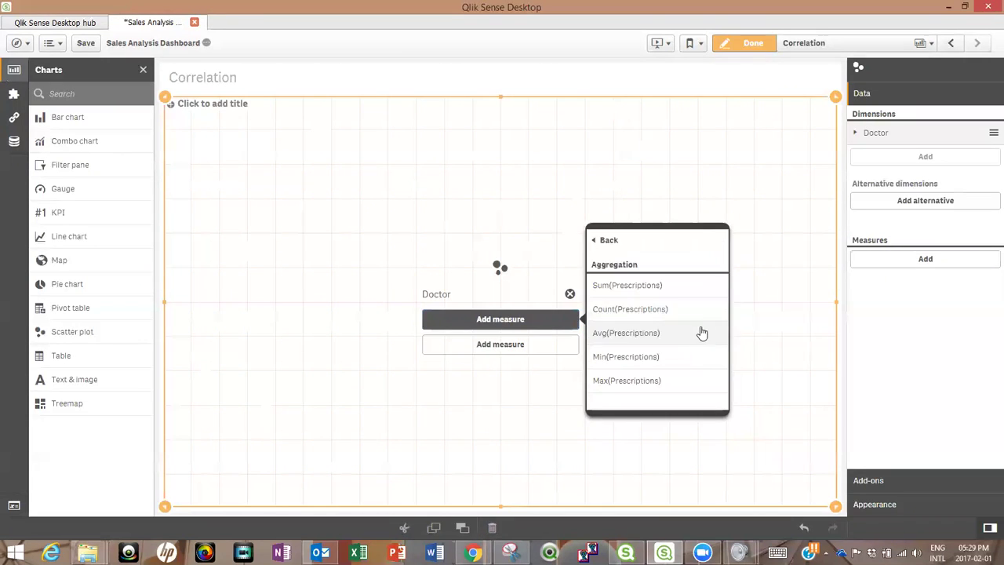
{"action": "left_click", "coordinate": [665, 295]}
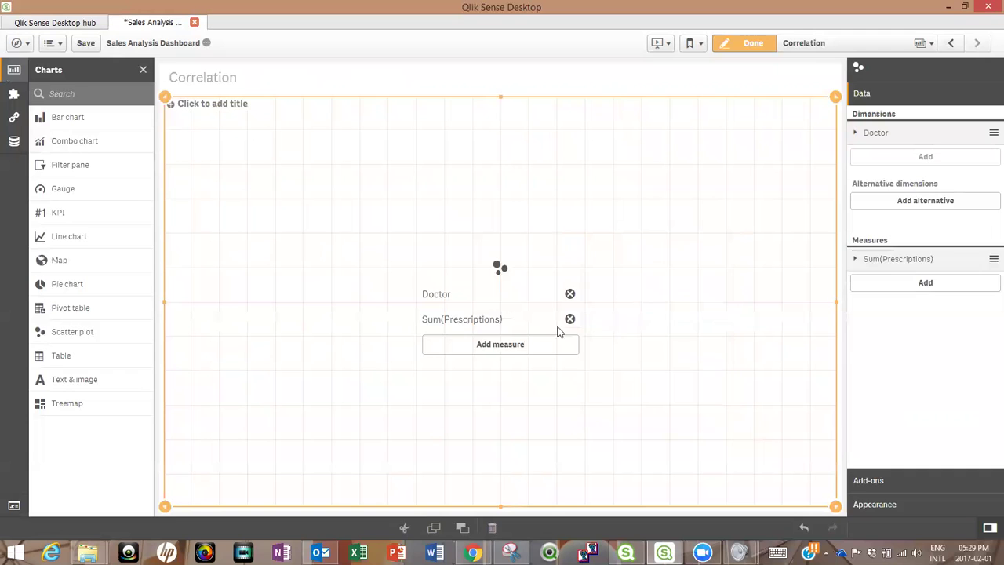
Add Sum(Value) as the scatter plot's second measure and finish editing.
{"action": "left_click", "coordinate": [499, 346]}
{"action": "left_click_drag", "start_coordinate": [727, 313], "coordinate": [732, 401]}
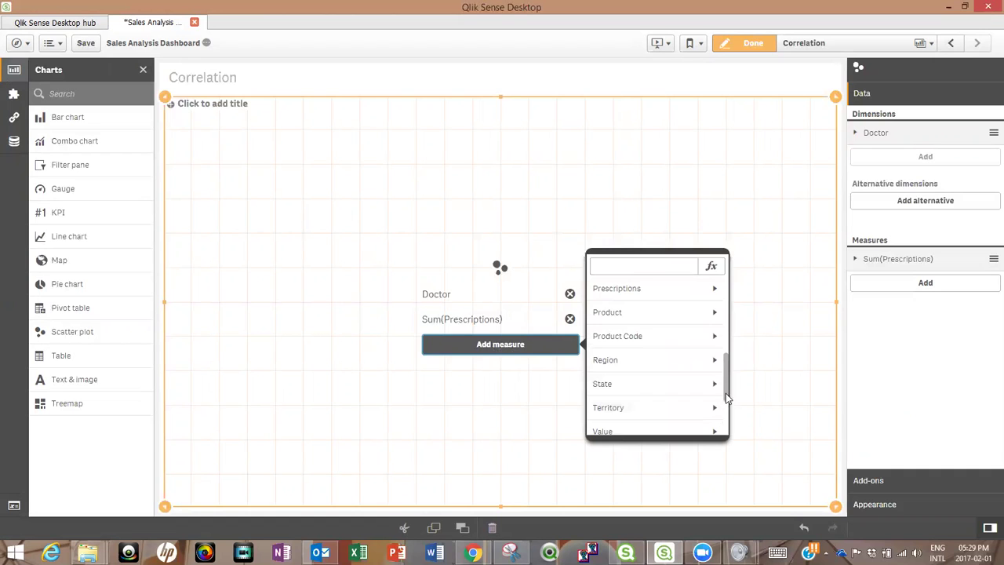
{"action": "scroll", "coordinate": [718, 400], "scroll_direction": "down", "scroll_amount": 2}
{"action": "left_click", "coordinate": [713, 406]}
{"action": "left_click", "coordinate": [644, 318]}
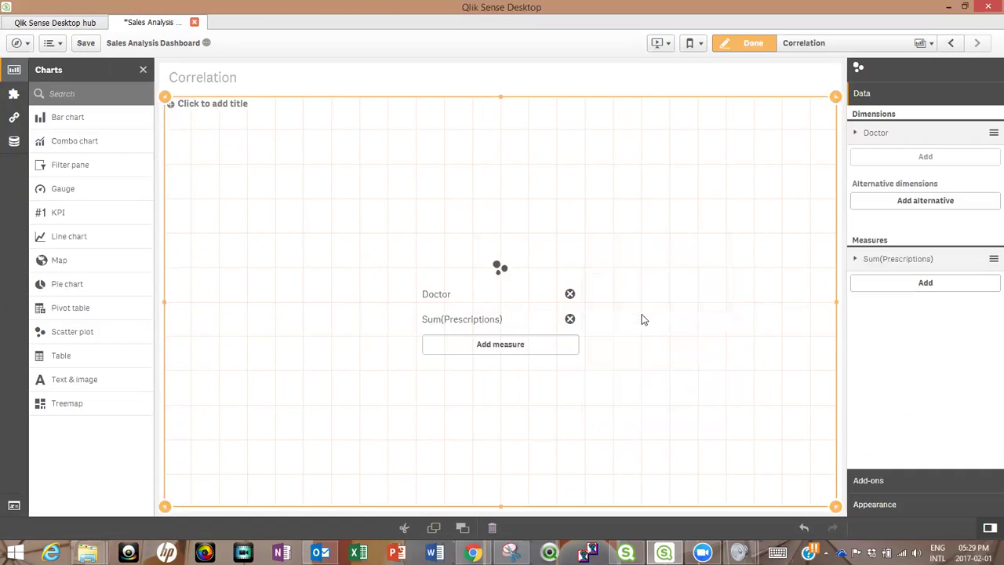
{"action": "left_click", "coordinate": [752, 45]}
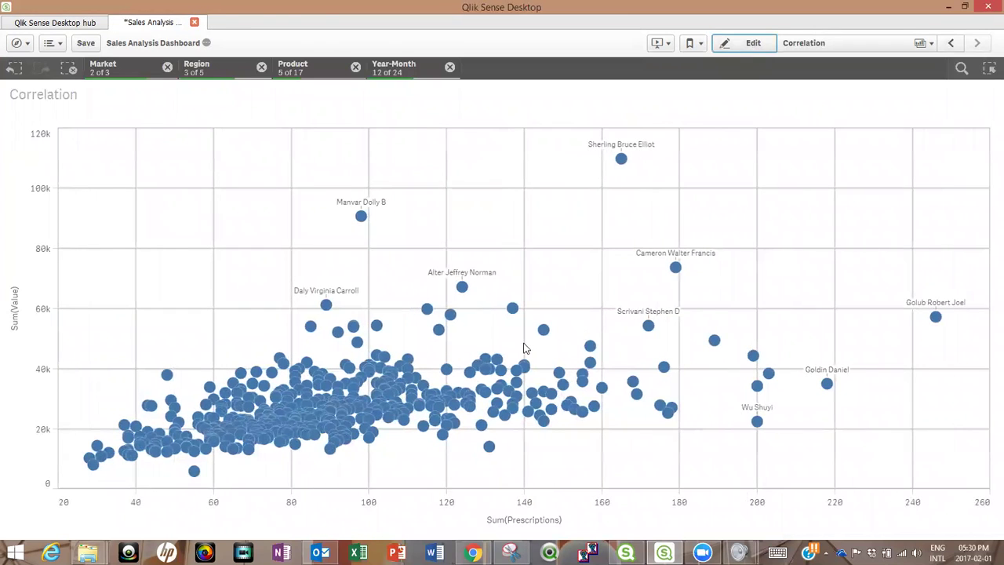
Zoom into the scatter and clear the Year-Month, Product, Region and Market filters.
{"action": "scroll", "coordinate": [504, 432], "scroll_direction": "up", "scroll_amount": 3}
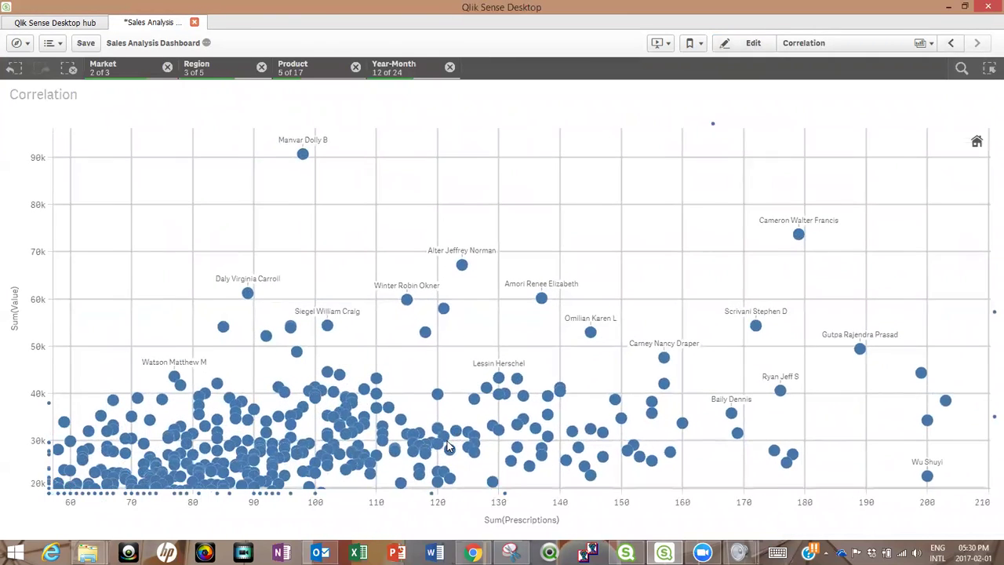
{"action": "scroll", "coordinate": [447, 443], "scroll_direction": "up", "scroll_amount": 2}
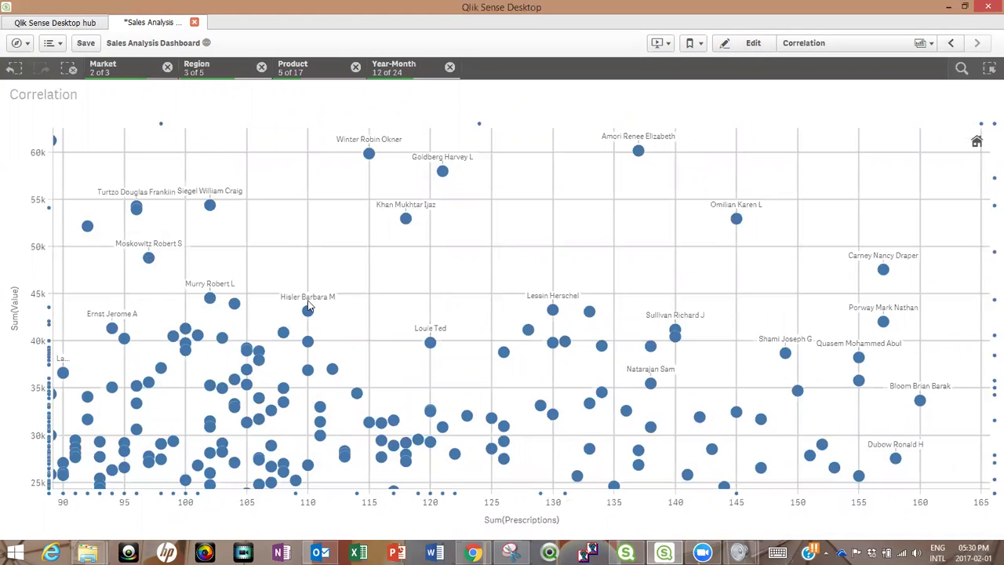
{"action": "left_click", "coordinate": [450, 68]}
{"action": "left_click", "coordinate": [355, 67]}
{"action": "left_click", "coordinate": [261, 67]}
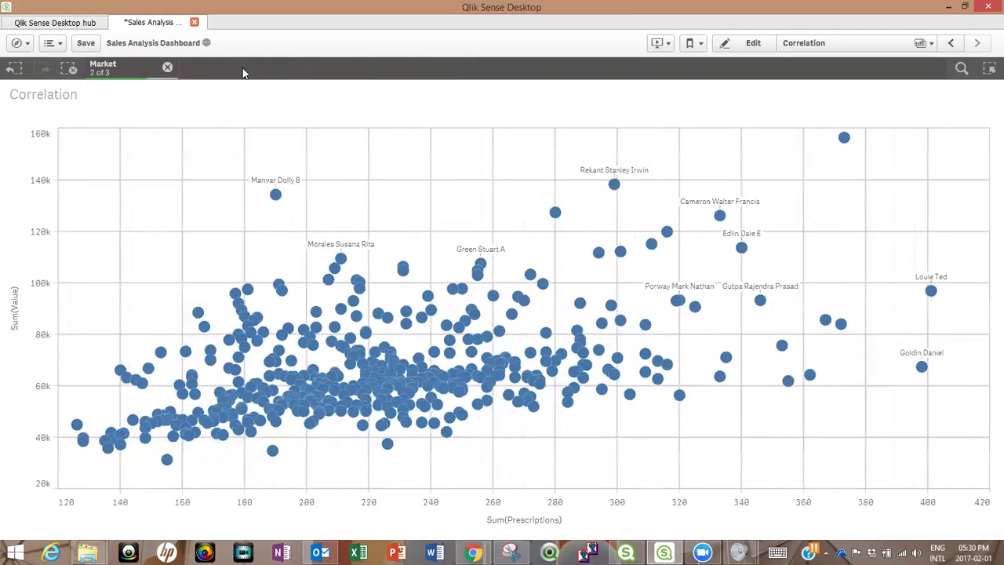
{"action": "left_click", "coordinate": [167, 68]}
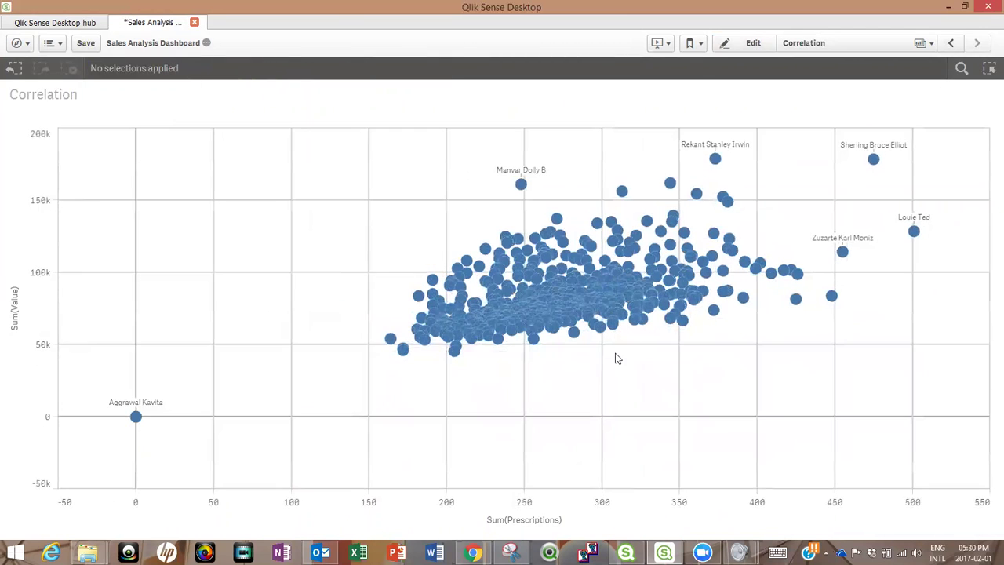
Lasso-select the high-prescription doctors on the right of the scatter, keeping 90 of 679.
{"action": "left_click", "coordinate": [643, 203]}
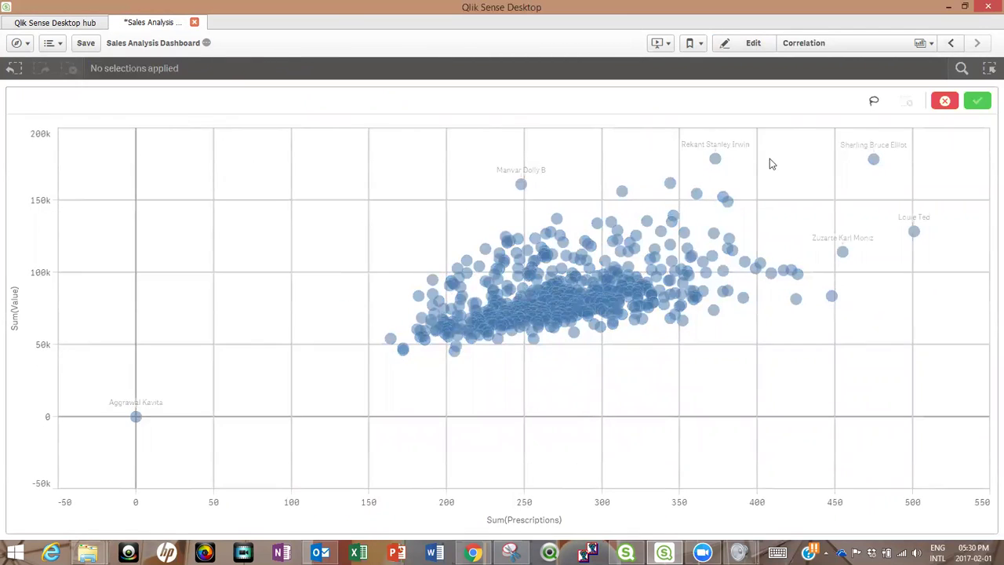
{"action": "left_click", "coordinate": [874, 101]}
{"action": "mouse_move", "coordinate": [701, 164]}
{"action": "left_mouse_down"}
{"action": "mouse_move", "coordinate": [610, 181]}
{"action": "mouse_move", "coordinate": [608, 234]}
{"action": "mouse_move", "coordinate": [652, 294]}
{"action": "mouse_move", "coordinate": [785, 314]}
{"action": "mouse_move", "coordinate": [818, 270]}
{"action": "mouse_move", "coordinate": [798, 229]}
{"action": "mouse_move", "coordinate": [703, 166]}
{"action": "left_mouse_up"}
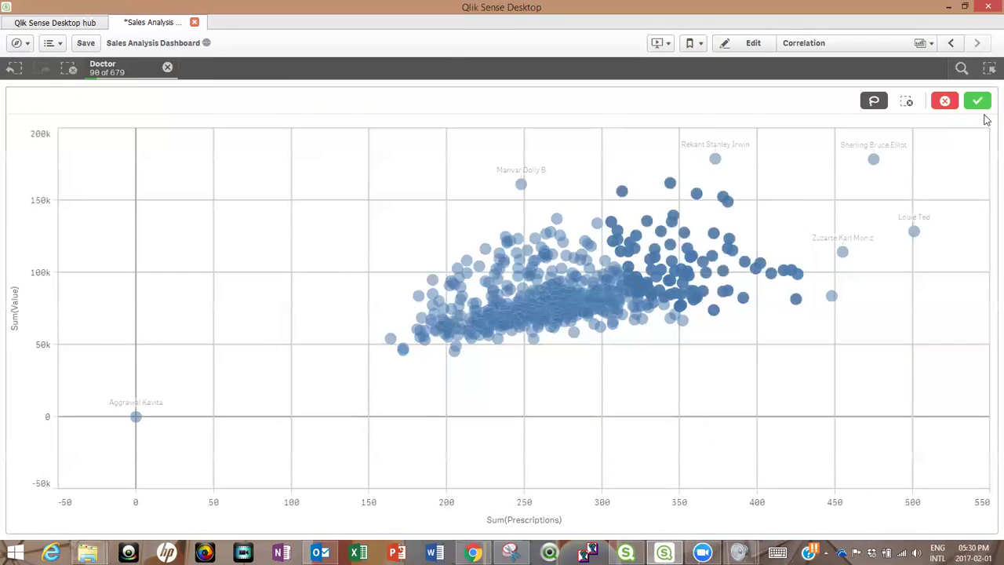
{"action": "left_click", "coordinate": [979, 102]}
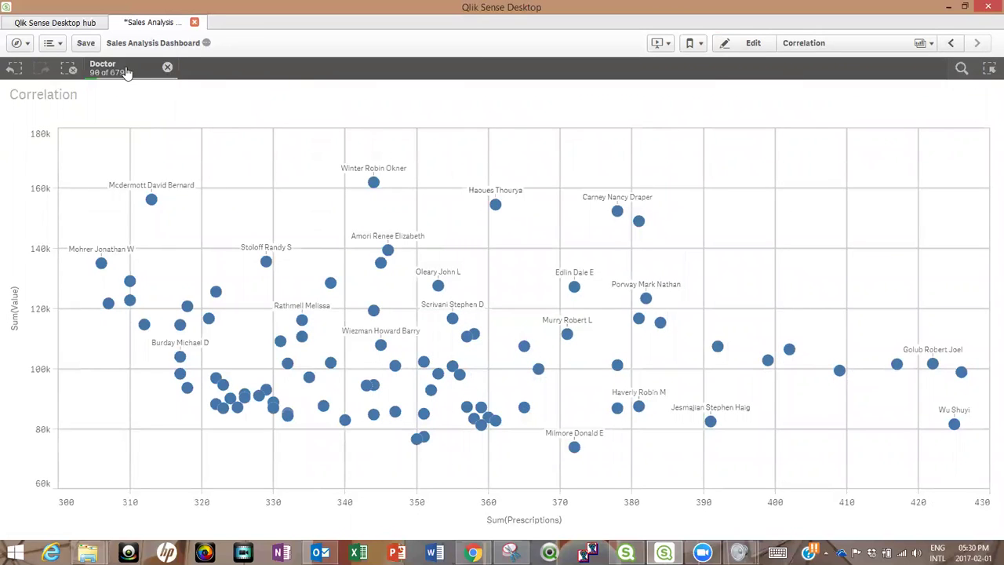
Return to My new sheet, now showing Sales of 9.37M and Qty of 31.48k.
{"action": "left_click", "coordinate": [951, 44]}
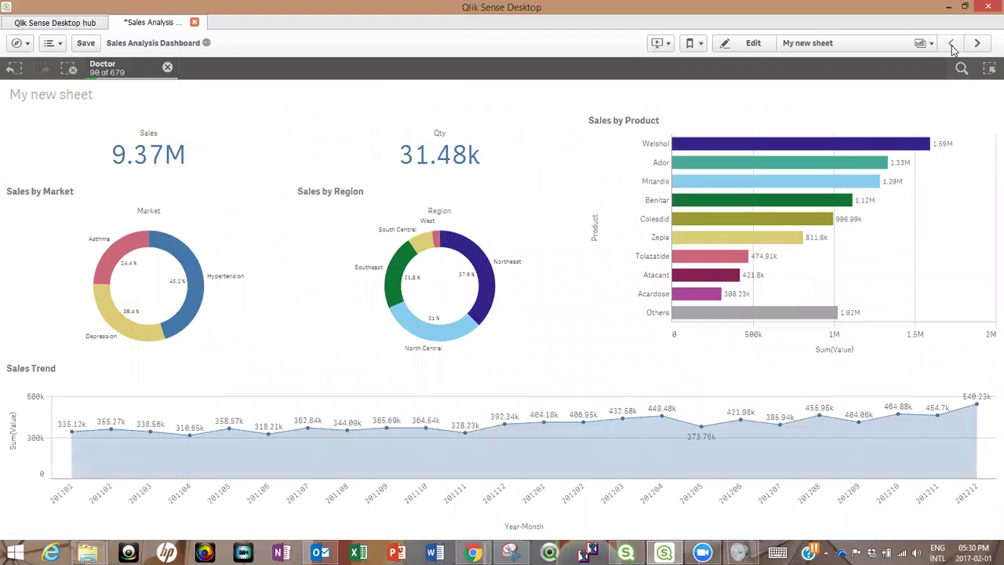